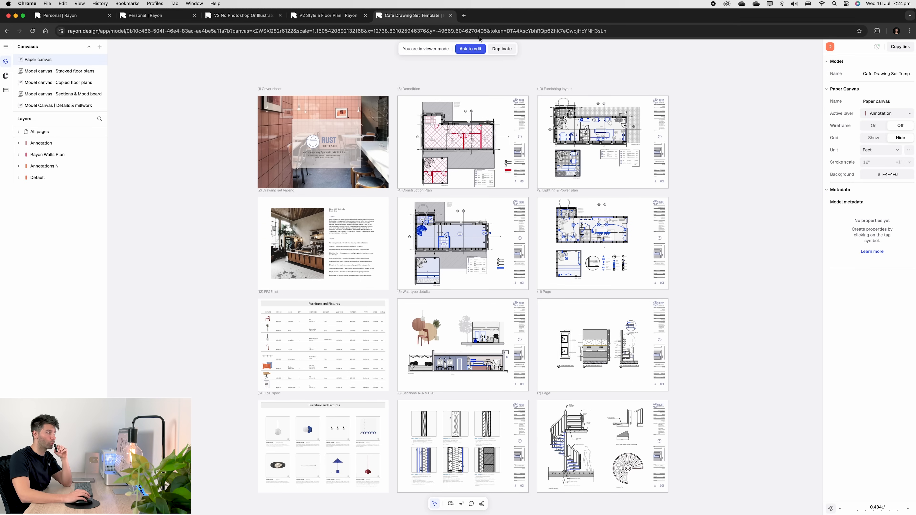
- Import the Cafe.dwg drawing into the working canvas, skipping the known-length calibration
{"action": "left_click", "coordinate": [451, 16]}
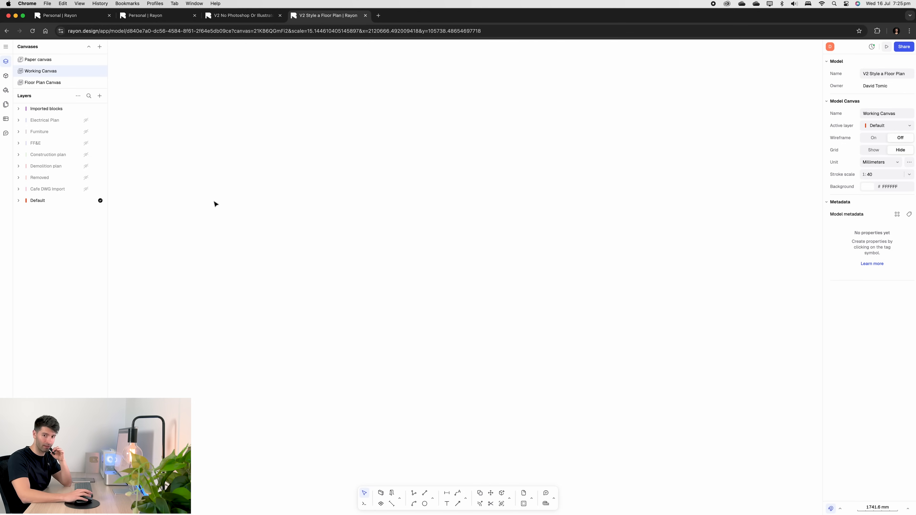
{"action": "left_click", "coordinate": [6, 48]}
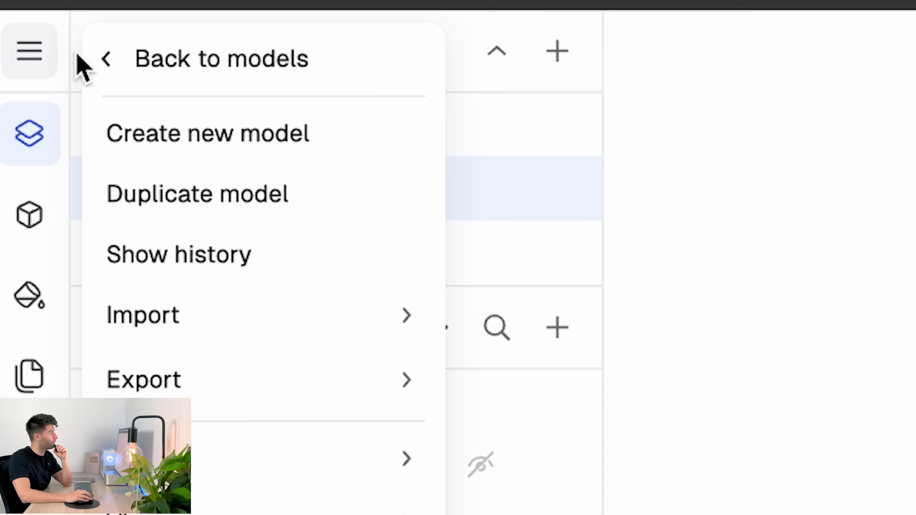
{"action": "mouse_move", "coordinate": [220, 332]}
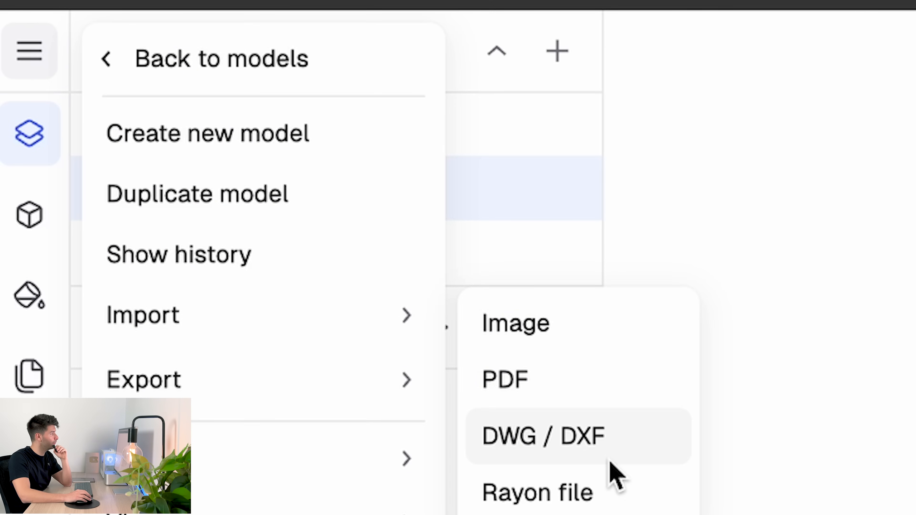
{"action": "left_click", "coordinate": [614, 450]}
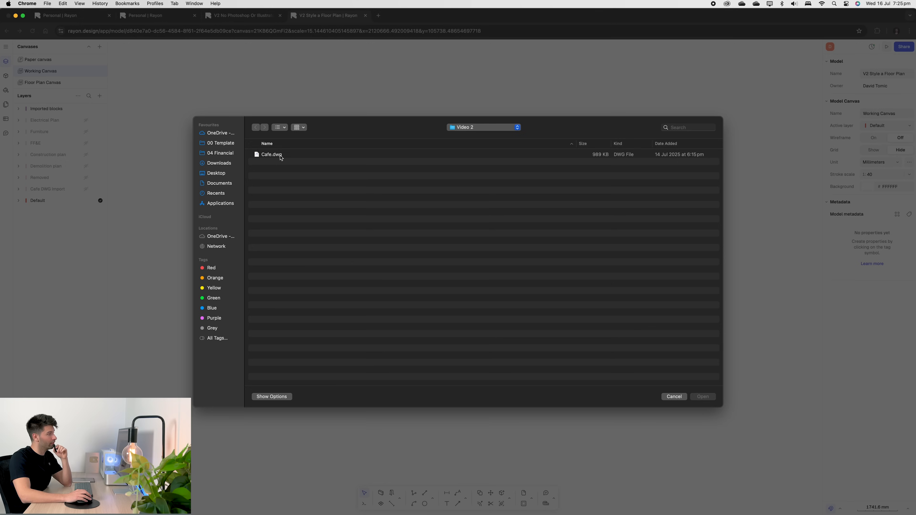
{"action": "left_click", "coordinate": [280, 155]}
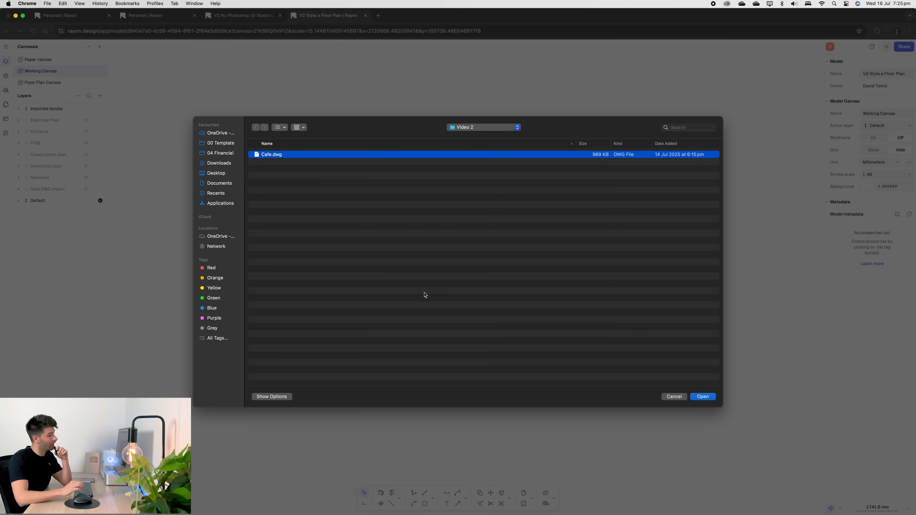
{"action": "key", "text": "Return"}
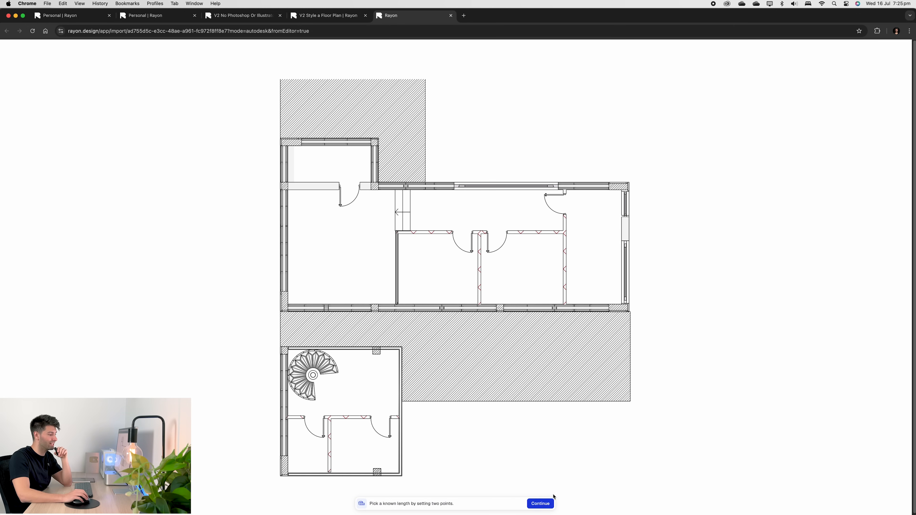
{"action": "left_click", "coordinate": [538, 503]}
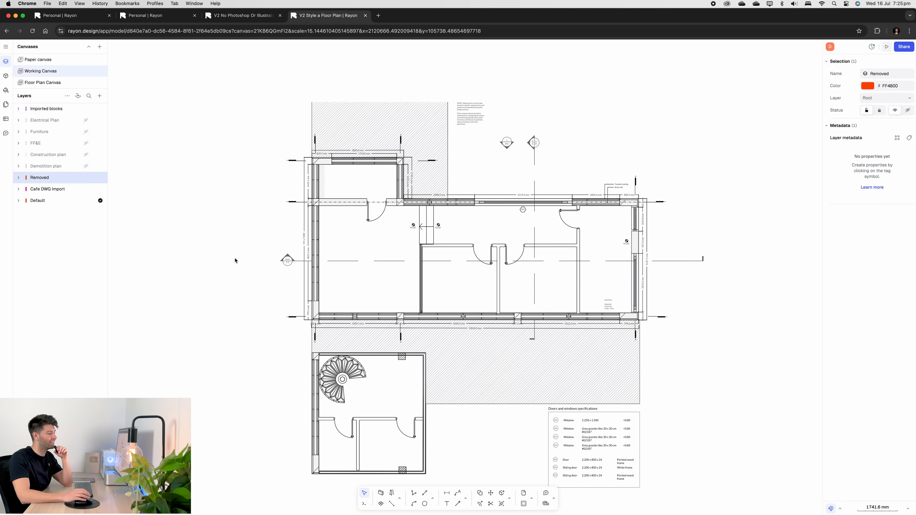
- Temporarily show the Demolition plan layer to inspect the style of a red demolition wall beside Room 01
{"action": "scroll", "coordinate": [265, 271], "scroll_direction": "down", "scroll_amount": 3}
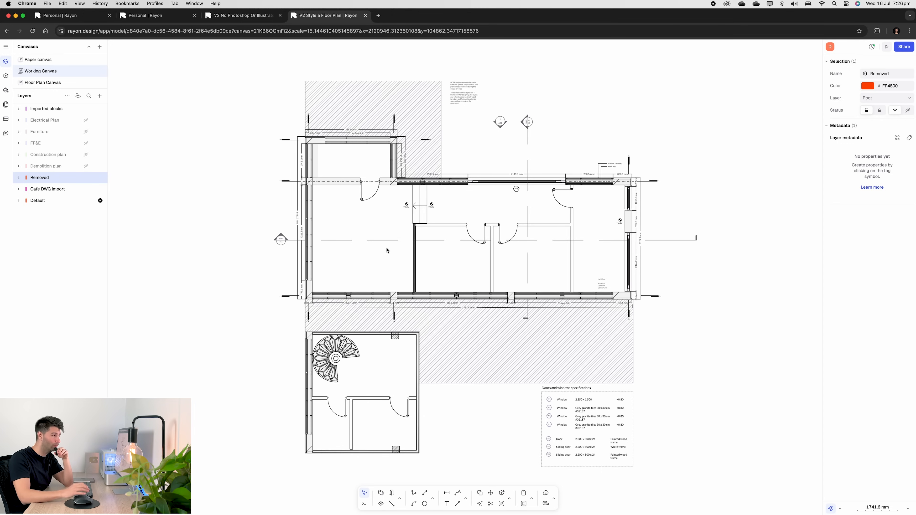
{"action": "left_click", "coordinate": [85, 166]}
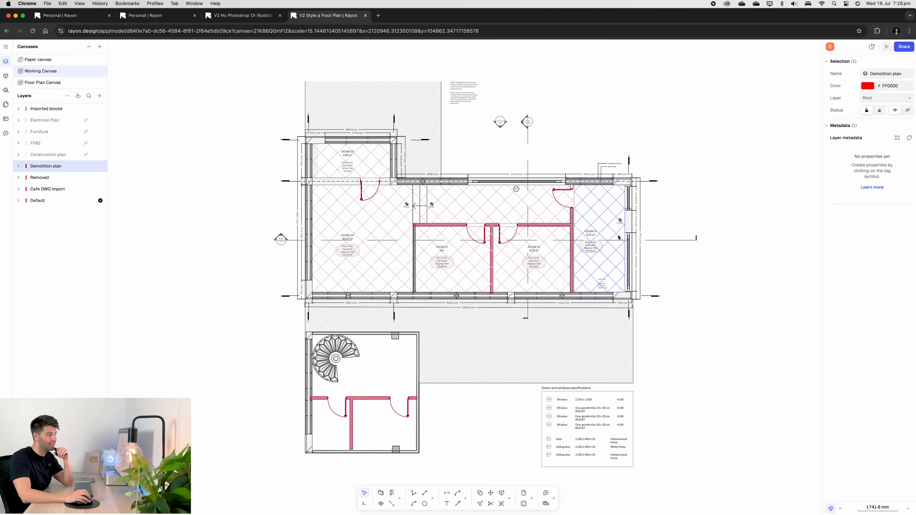
{"action": "scroll", "coordinate": [581, 218], "scroll_direction": "up", "scroll_amount": 5}
{"action": "scroll", "coordinate": [566, 217], "scroll_direction": "up", "scroll_amount": 4}
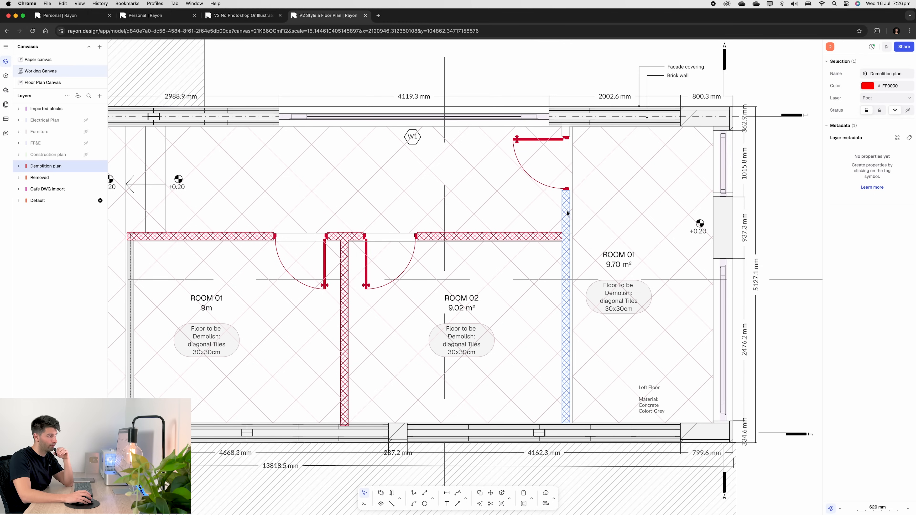
{"action": "left_click", "coordinate": [566, 216]}
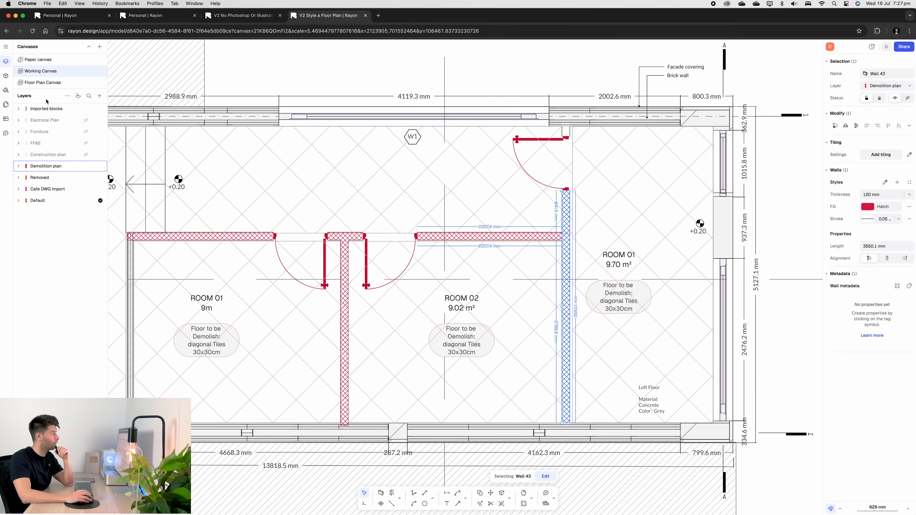
{"action": "left_click", "coordinate": [85, 166]}
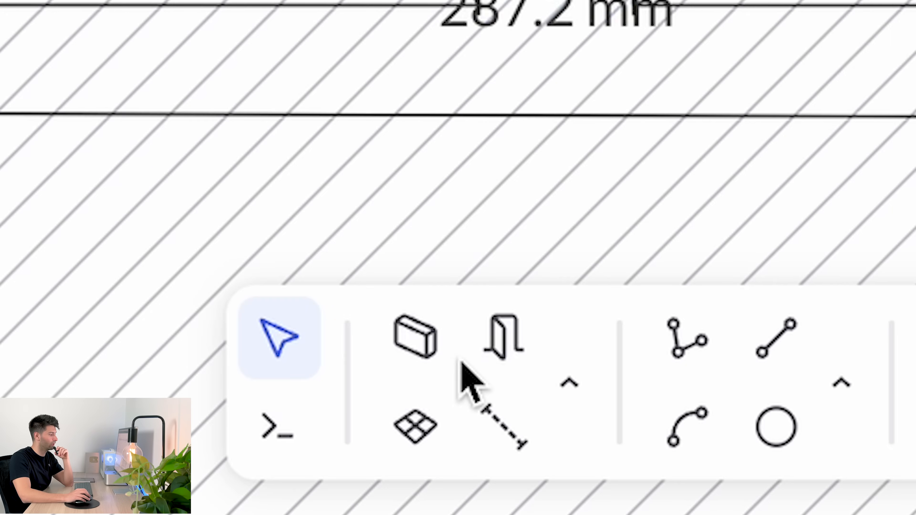
- Draw a wall about 3550 mm long along the vertical partition between Room 02 and Room 01
{"action": "left_click", "coordinate": [414, 338]}
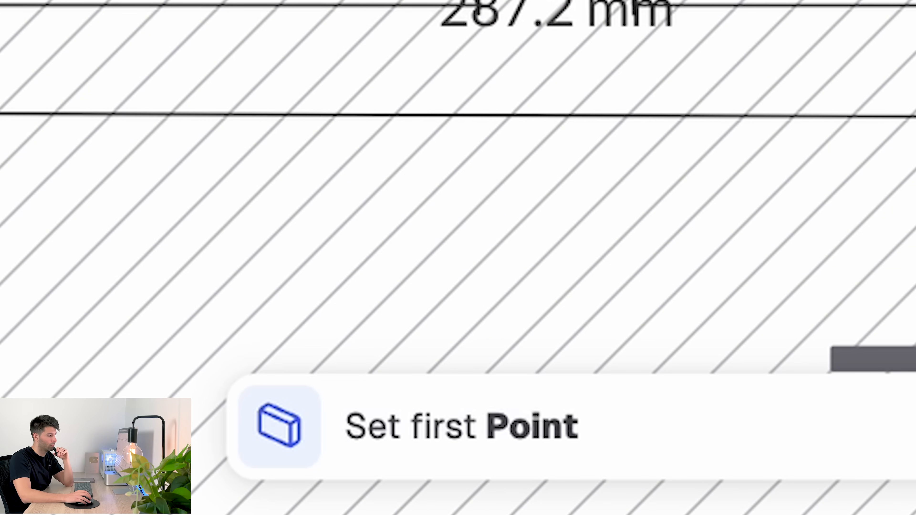
{"action": "left_click", "coordinate": [561, 423]}
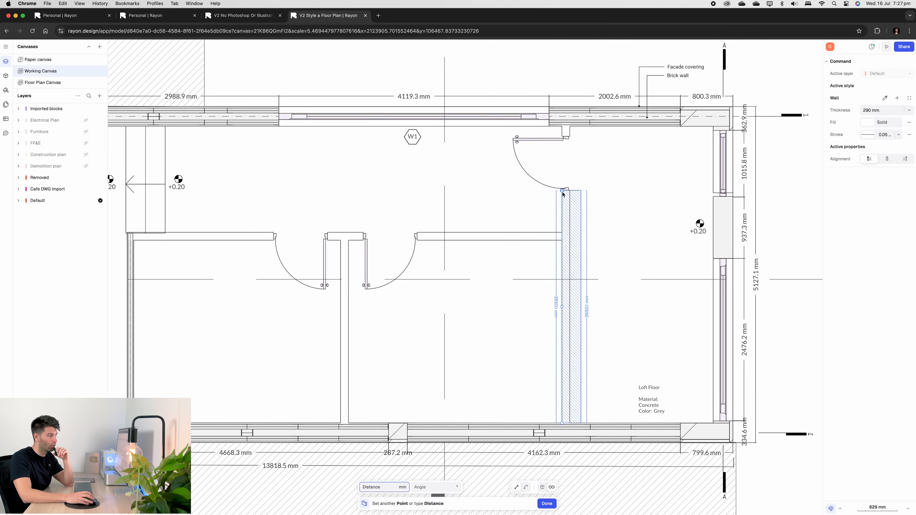
{"action": "left_click", "coordinate": [562, 191]}
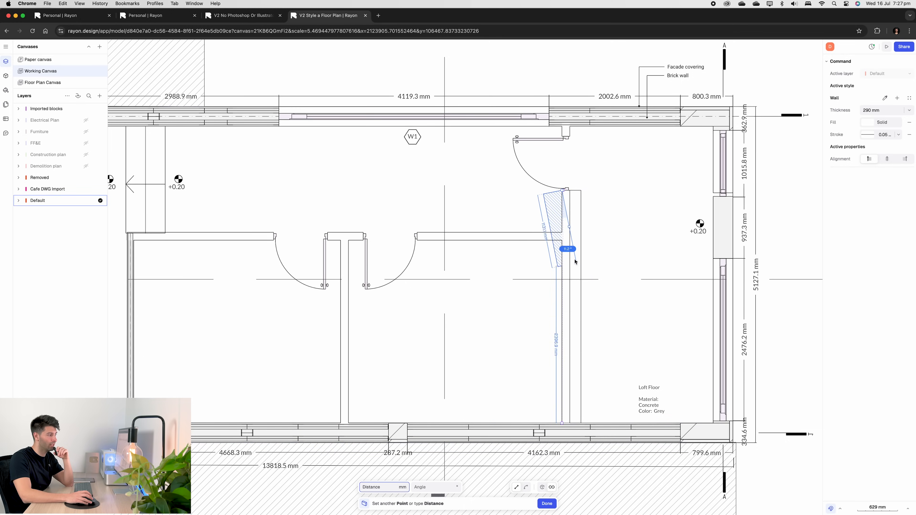
{"action": "key", "text": "Escape"}
- Set the new wall's thickness to 120 mm
{"action": "left_click", "coordinate": [579, 194]}
{"action": "left_click_drag", "start_coordinate": [880, 168], "coordinate": [859, 168]}
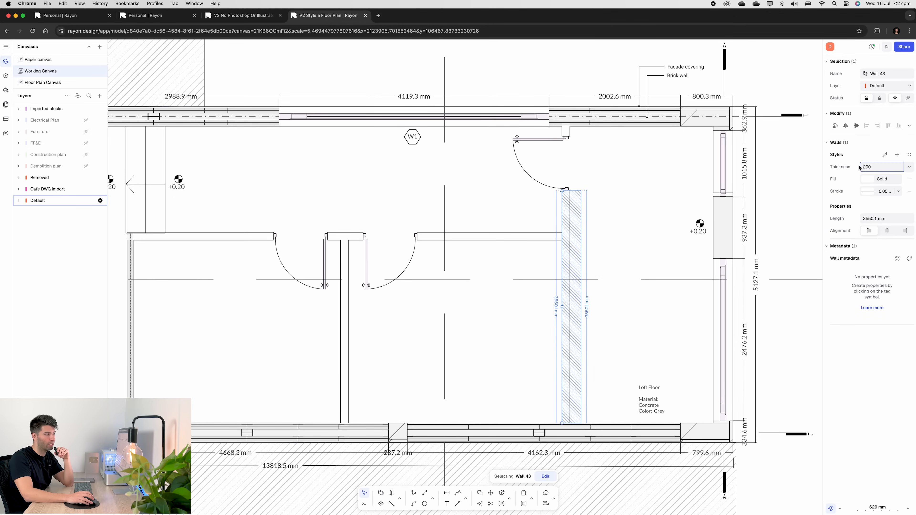
{"action": "type", "text": "120"}
{"action": "key", "text": "Return"}
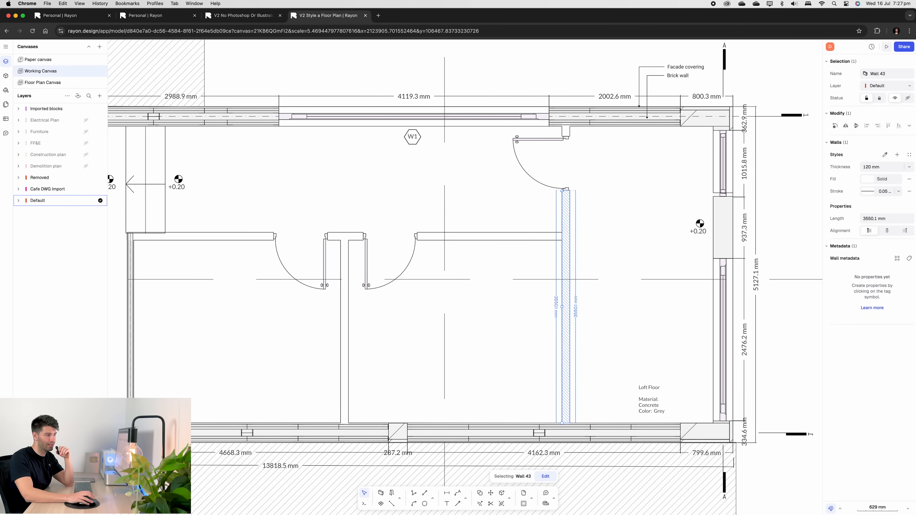
- Change the wall's fill to an Oblique Grid hatch with a red stroke colour
{"action": "left_click", "coordinate": [868, 179]}
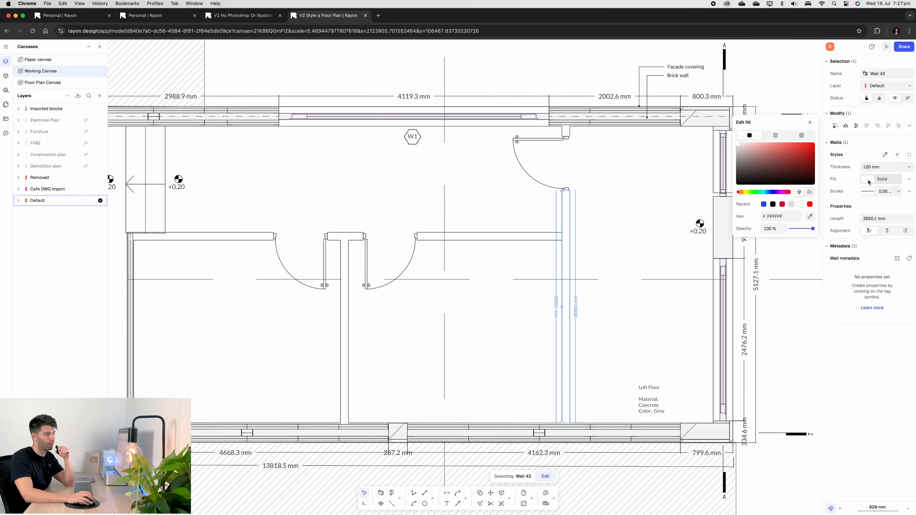
{"action": "left_click", "coordinate": [801, 136]}
{"action": "left_click", "coordinate": [787, 213]}
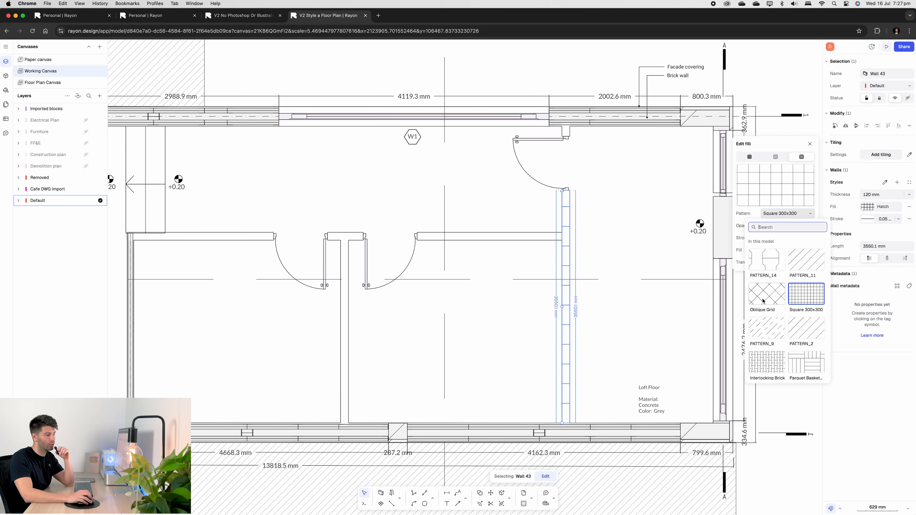
{"action": "left_click", "coordinate": [762, 299]}
{"action": "left_click", "coordinate": [746, 207]}
{"action": "left_click", "coordinate": [765, 238]}
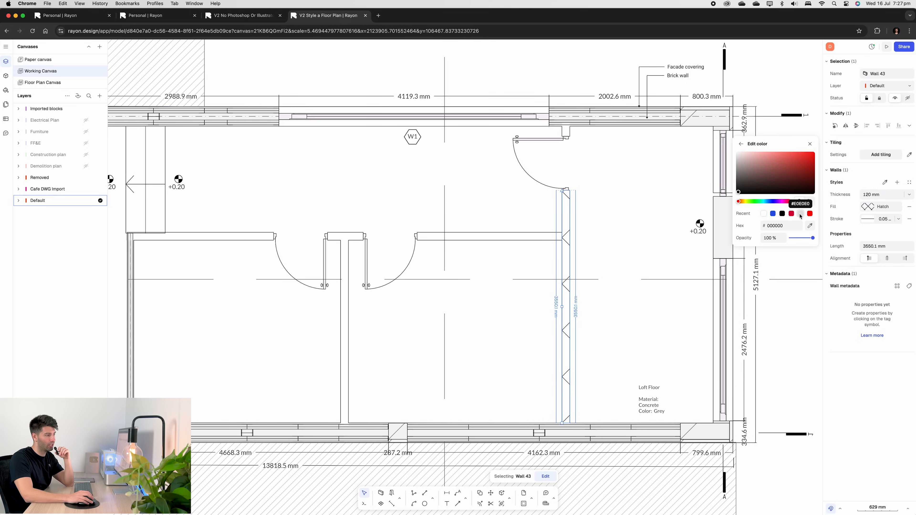
{"action": "left_click", "coordinate": [791, 214]}
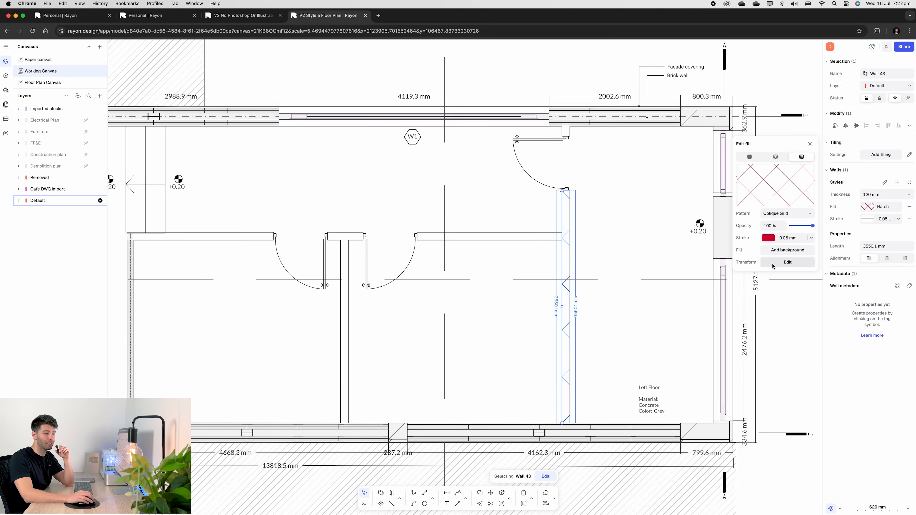
- Set the wall hatch pattern's transform scale to 0.5
{"action": "left_click", "coordinate": [779, 265]}
{"action": "left_click", "coordinate": [698, 256]}
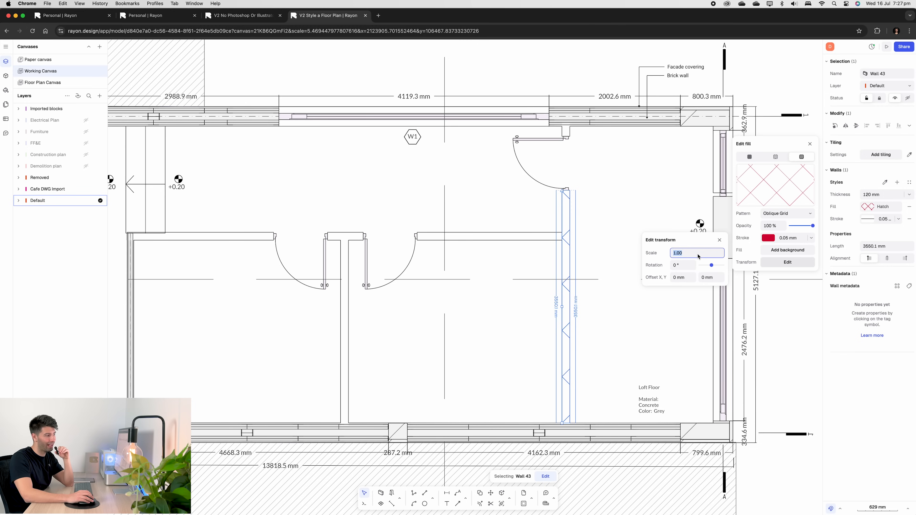
{"action": "type", "text": "0.1"}
{"action": "key", "text": "Return"}
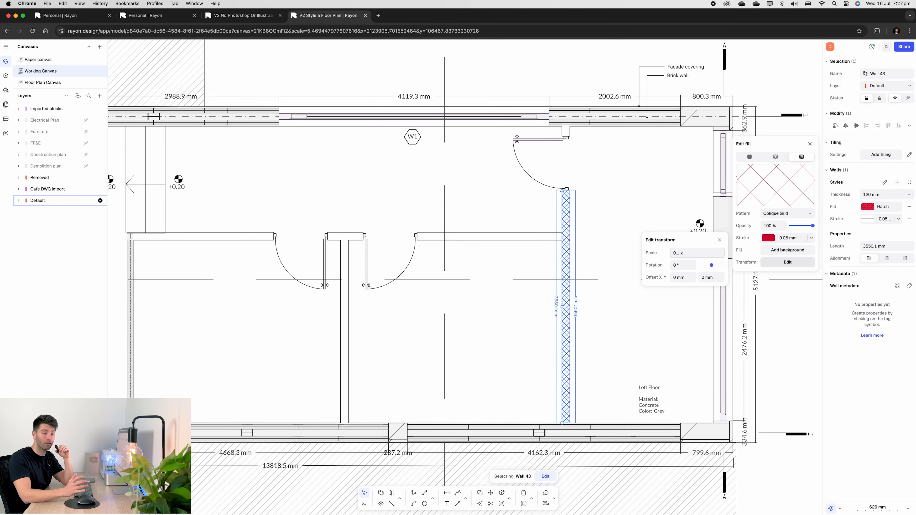
{"action": "left_click", "coordinate": [697, 254]}
{"action": "type", "text": "0.5"}
{"action": "key", "text": "Return"}
{"action": "left_click", "coordinate": [698, 254]}
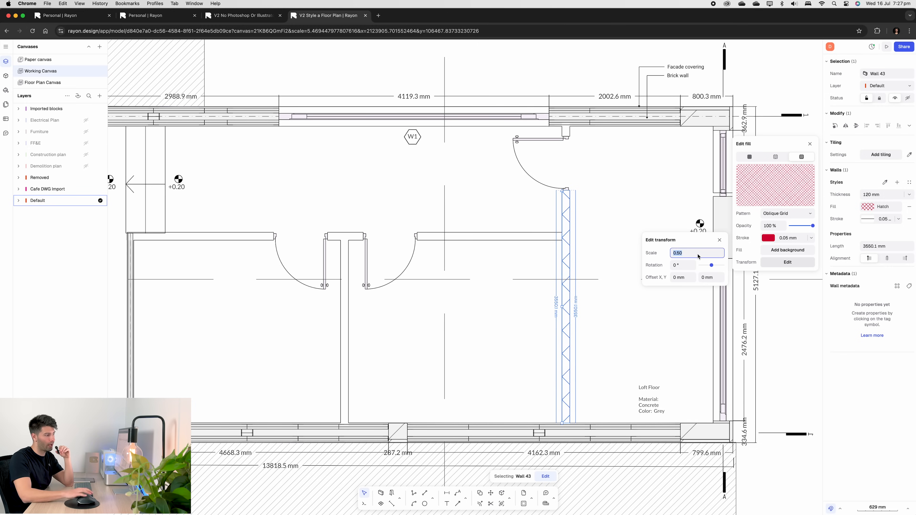
{"action": "left_click", "coordinate": [614, 234]}
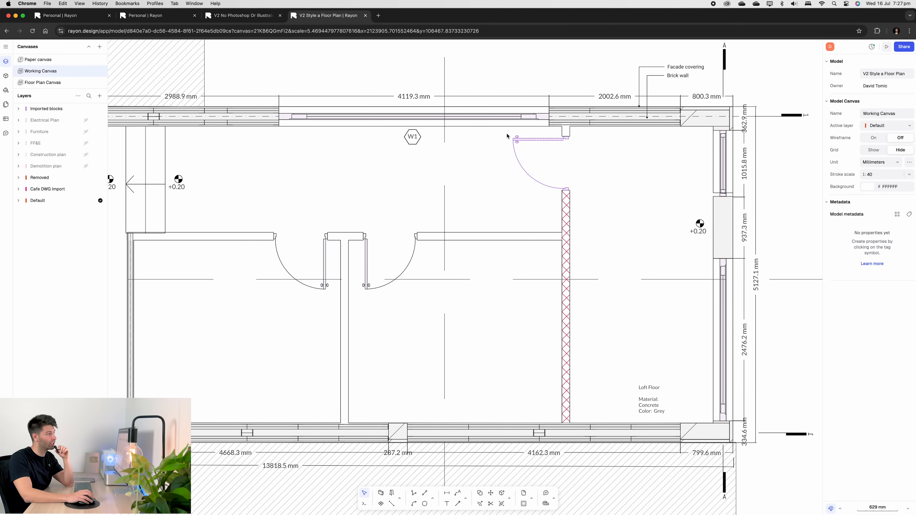
- Restyle the door block above Room 01 with the Style Demolition plan line style
{"action": "left_click", "coordinate": [514, 141]}
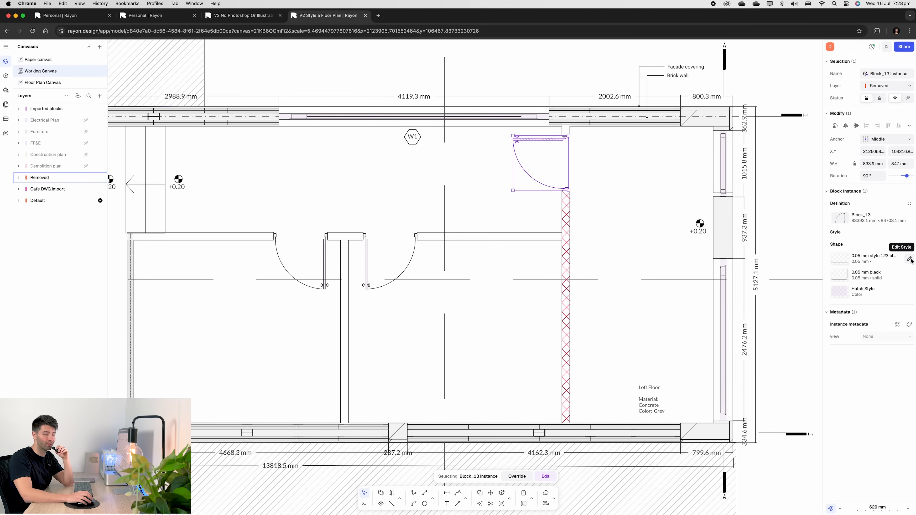
{"action": "left_click", "coordinate": [910, 259]}
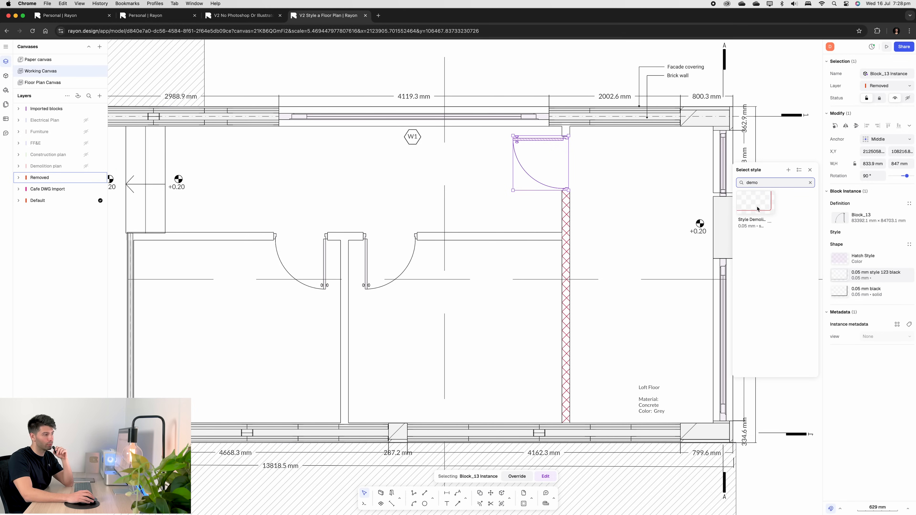
{"action": "left_click", "coordinate": [760, 216]}
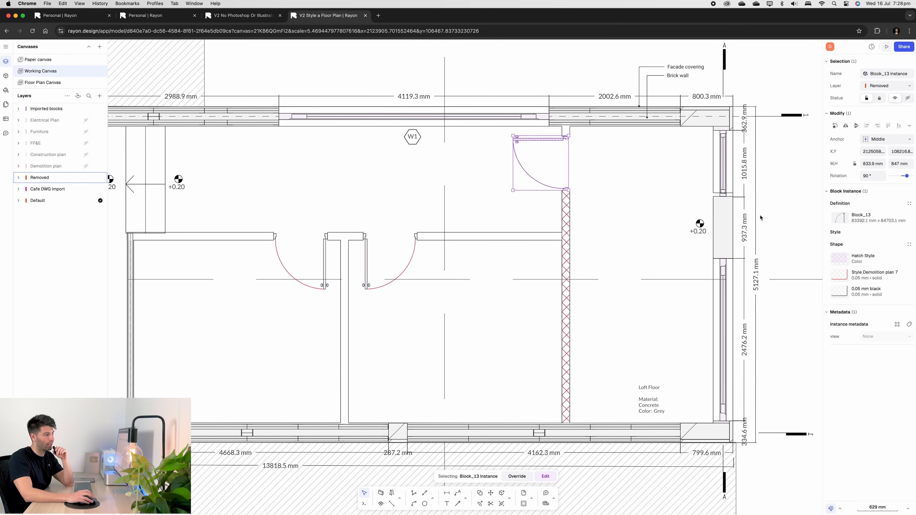
{"action": "left_click", "coordinate": [839, 293]}
{"action": "left_click", "coordinate": [769, 233]}
{"action": "left_click", "coordinate": [630, 206]}
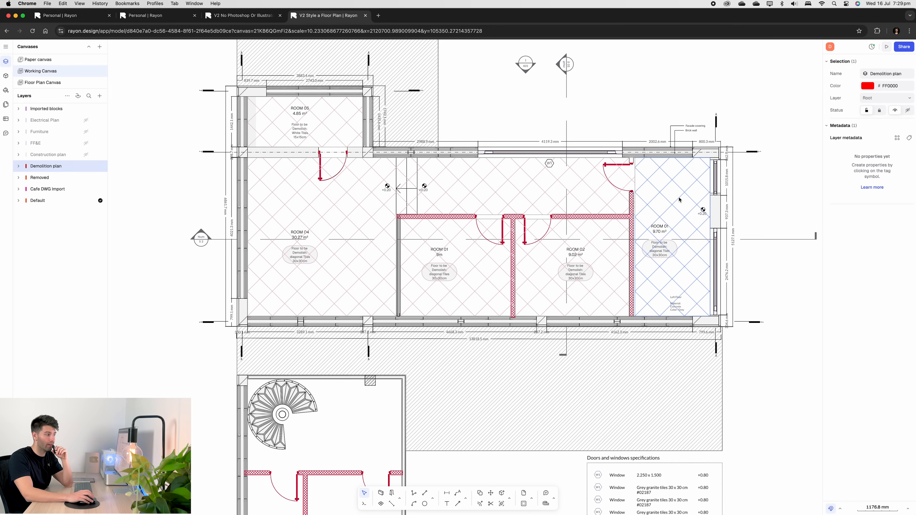
- Move the blue-hatched Room 01 zone out of the floor plan to the right
{"action": "scroll", "coordinate": [676, 204], "scroll_direction": "up", "scroll_amount": 5}
{"action": "left_click", "coordinate": [563, 213]}
{"action": "mouse_move", "coordinate": [527, 213]}
{"action": "left_mouse_down"}
{"action": "mouse_move", "coordinate": [754, 212]}
{"action": "mouse_move", "coordinate": [674, 211]}
{"action": "mouse_move", "coordinate": [728, 213]}
{"action": "left_mouse_up"}
{"action": "left_click", "coordinate": [657, 240]}
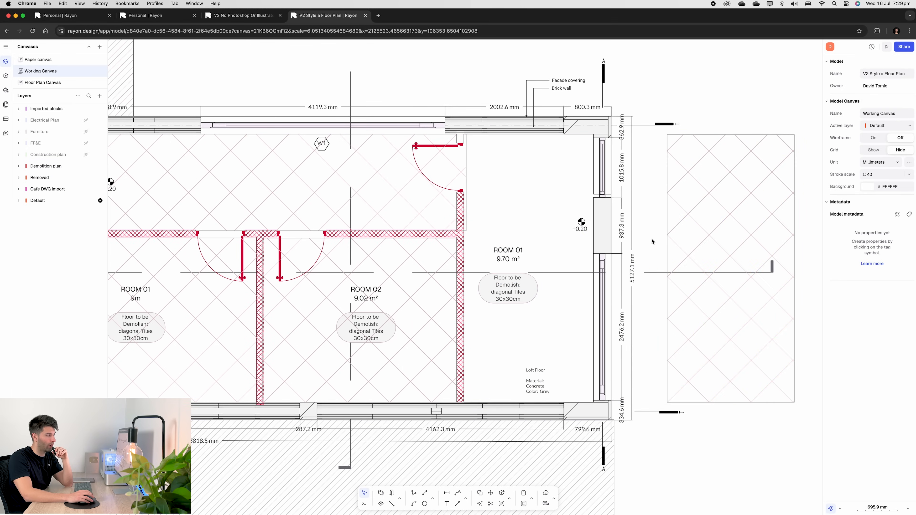
- Draw a rectangular zone over Room 01, about 2188 by 4527 mm
{"action": "left_click", "coordinate": [381, 505]}
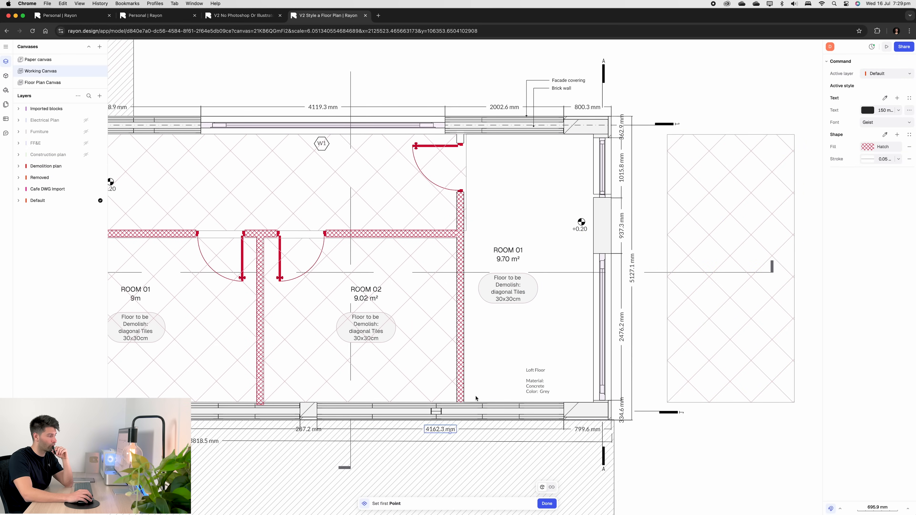
{"action": "left_click", "coordinate": [463, 403]}
{"action": "left_click", "coordinate": [593, 402]}
{"action": "left_click", "coordinate": [593, 135]}
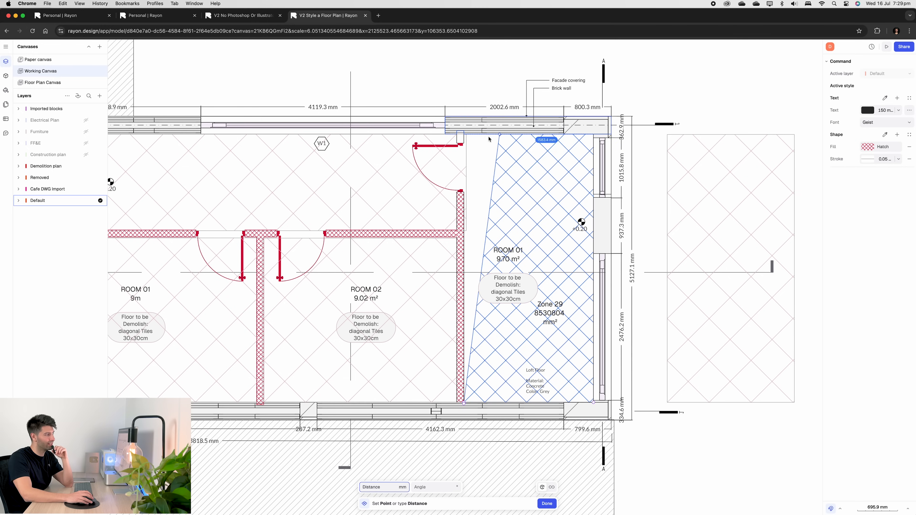
{"action": "left_click", "coordinate": [463, 134]}
{"action": "left_click", "coordinate": [464, 404]}
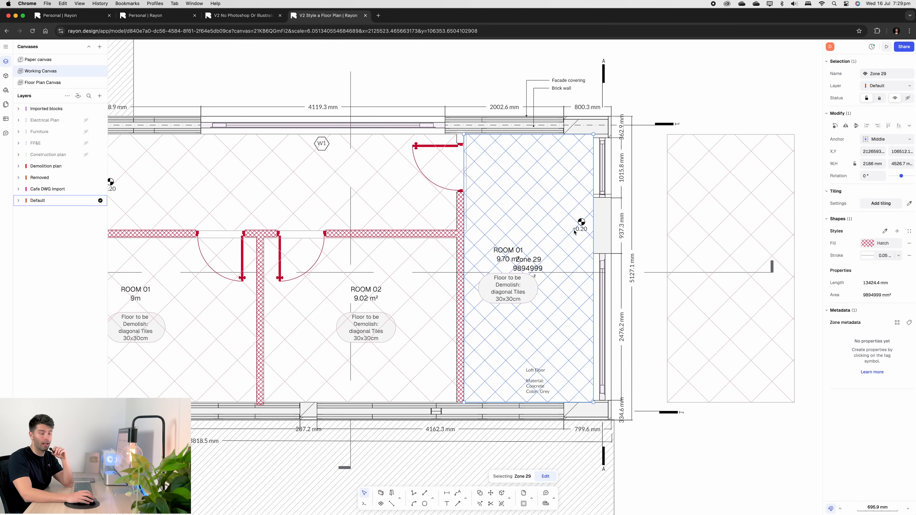
- Inspect the new zone's fill settings and the whole floor plan
{"action": "left_click", "coordinate": [869, 243]}
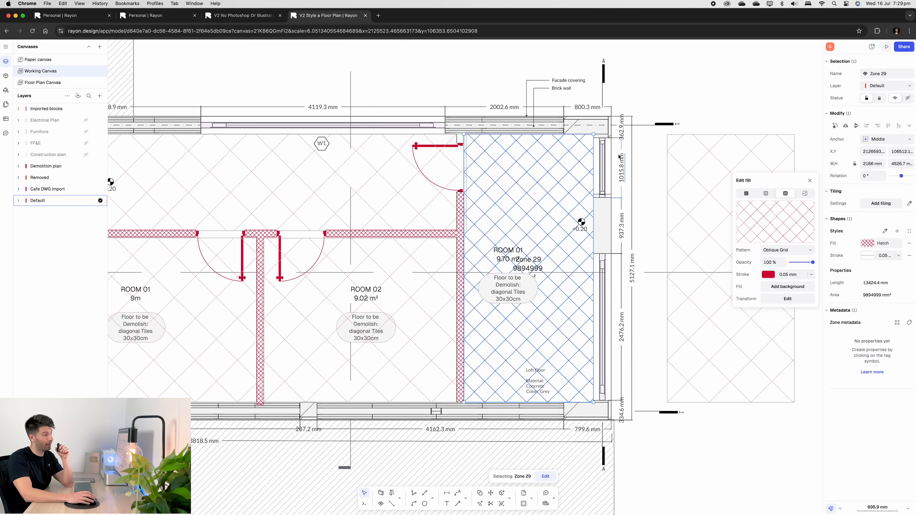
{"action": "left_click", "coordinate": [639, 152]}
{"action": "scroll", "coordinate": [638, 152], "scroll_direction": "down", "scroll_amount": 3}
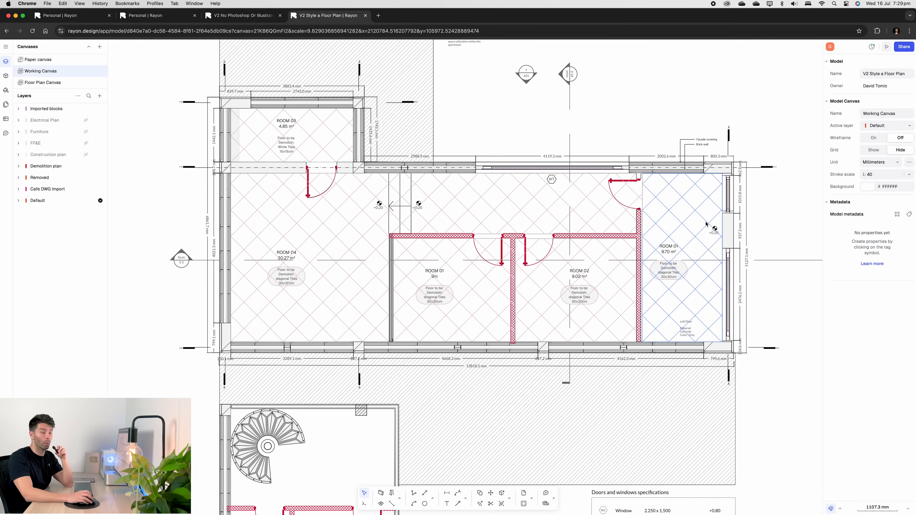
{"action": "scroll", "coordinate": [425, 205], "scroll_direction": "down", "scroll_amount": 4}
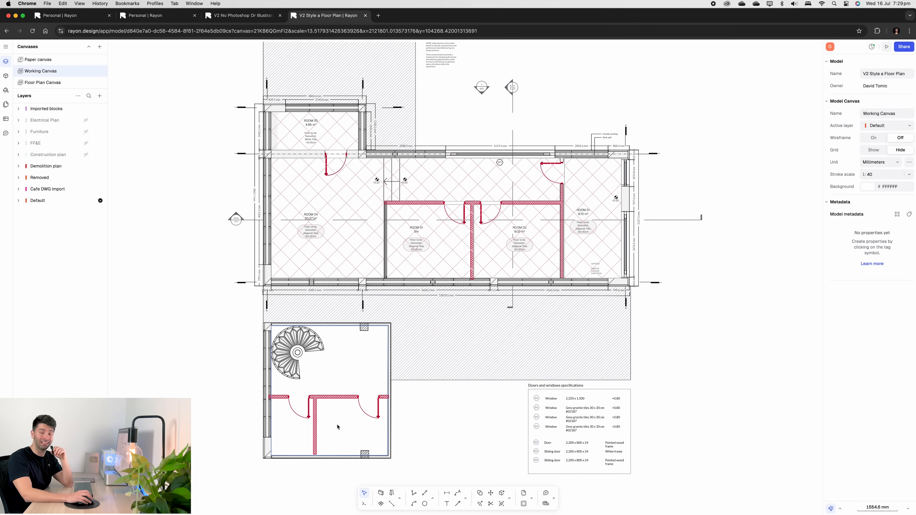
{"action": "mouse_move", "coordinate": [87, 171]}
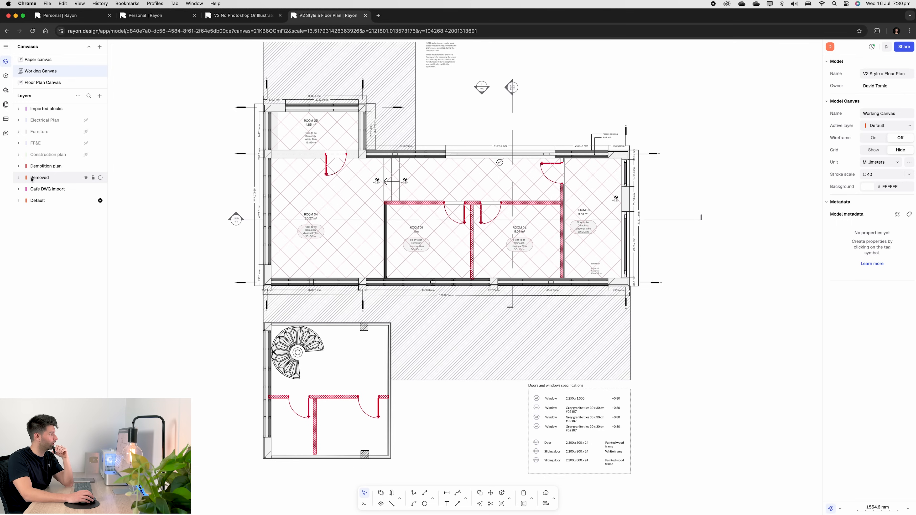
- Hide the Demolition plan and Removed layers and show the Construction plan layer
{"action": "left_click", "coordinate": [86, 166]}
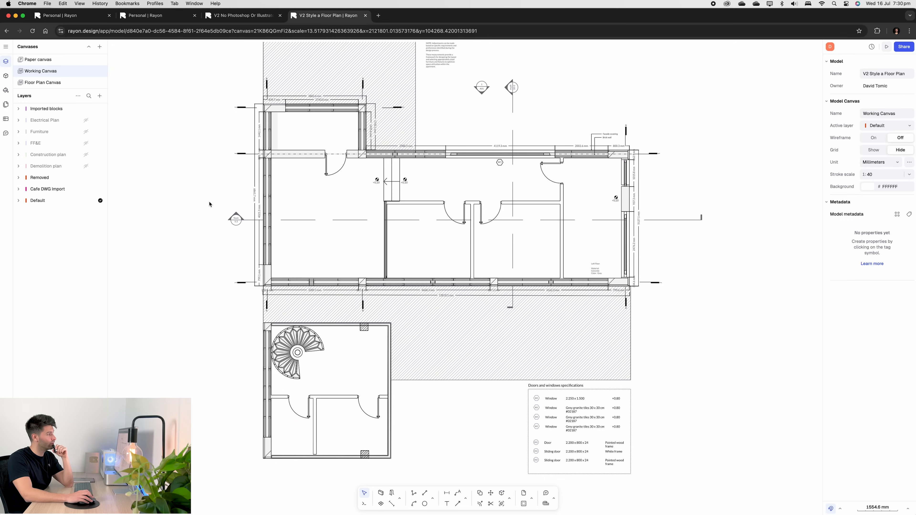
{"action": "left_click", "coordinate": [87, 177]}
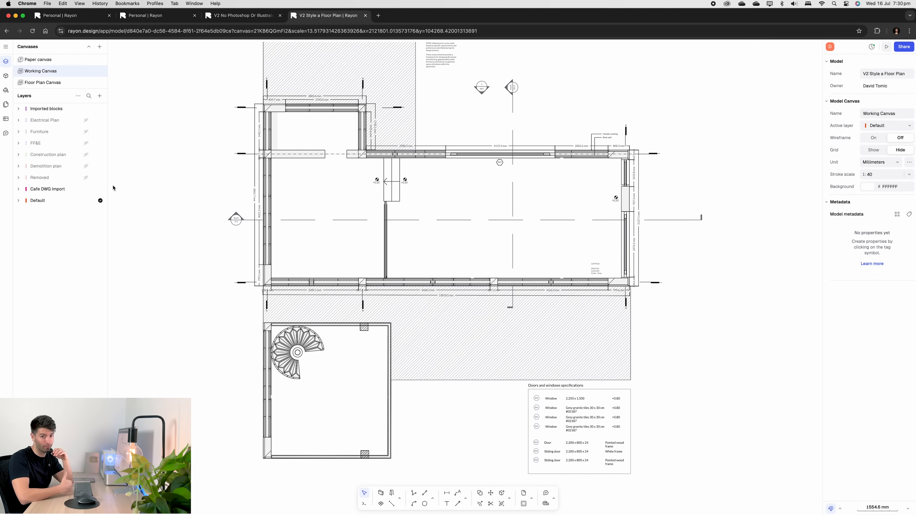
{"action": "left_click", "coordinate": [86, 154]}
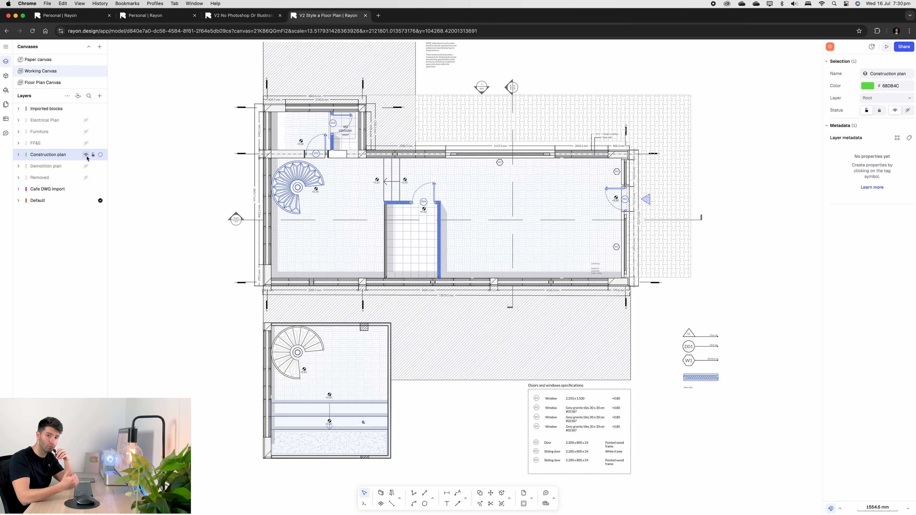
- Draw a vertical line about 2825 mm long beside the wall right of door D04
{"action": "scroll", "coordinate": [303, 60], "scroll_direction": "up", "scroll_amount": 3}
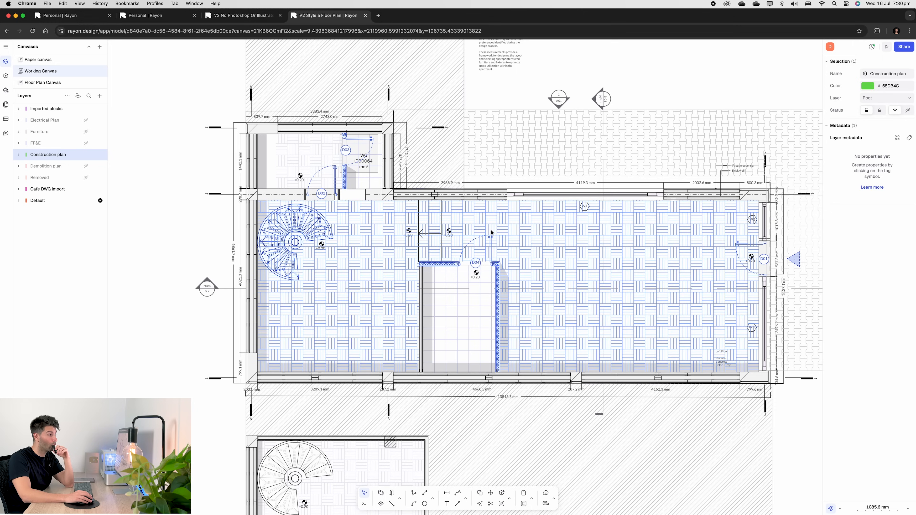
{"action": "middle_click_drag", "start_coordinate": [526, 254], "coordinate": [478, 246]}
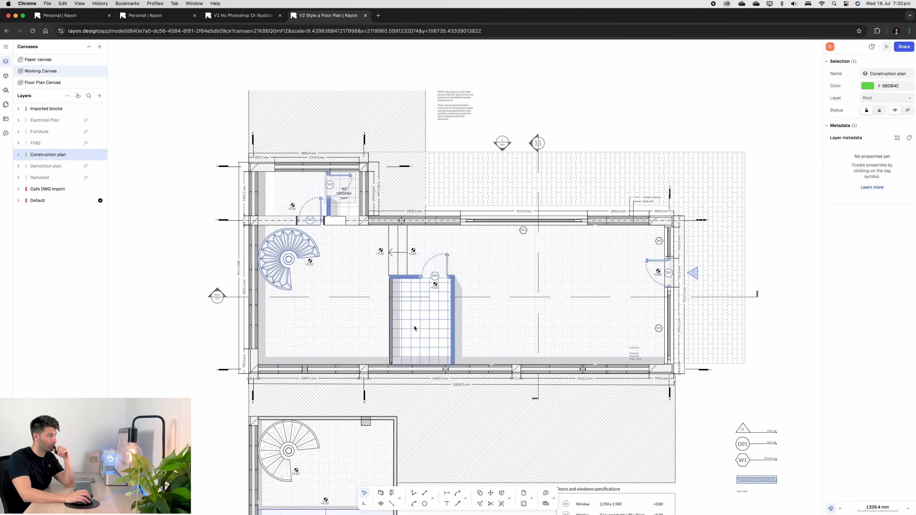
{"action": "scroll", "coordinate": [415, 303], "scroll_direction": "up", "scroll_amount": 10}
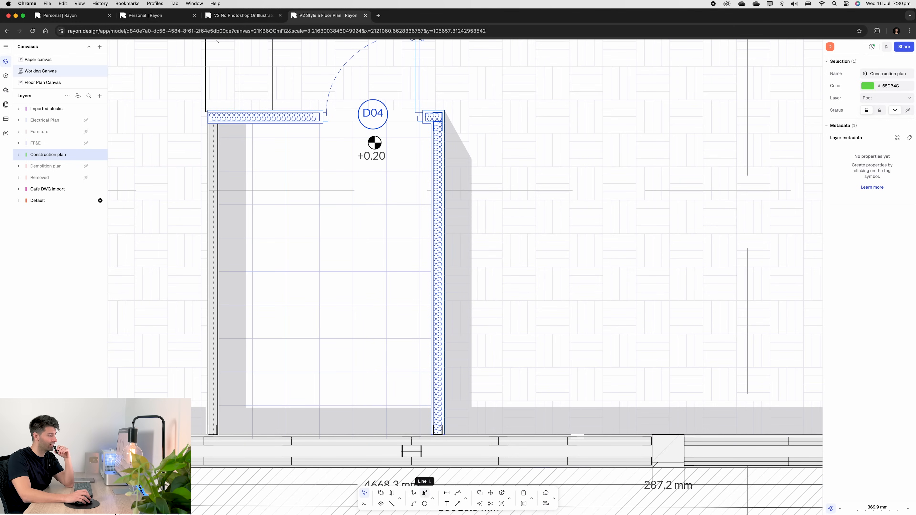
{"action": "left_click", "coordinate": [424, 493]}
{"action": "left_click", "coordinate": [494, 434]}
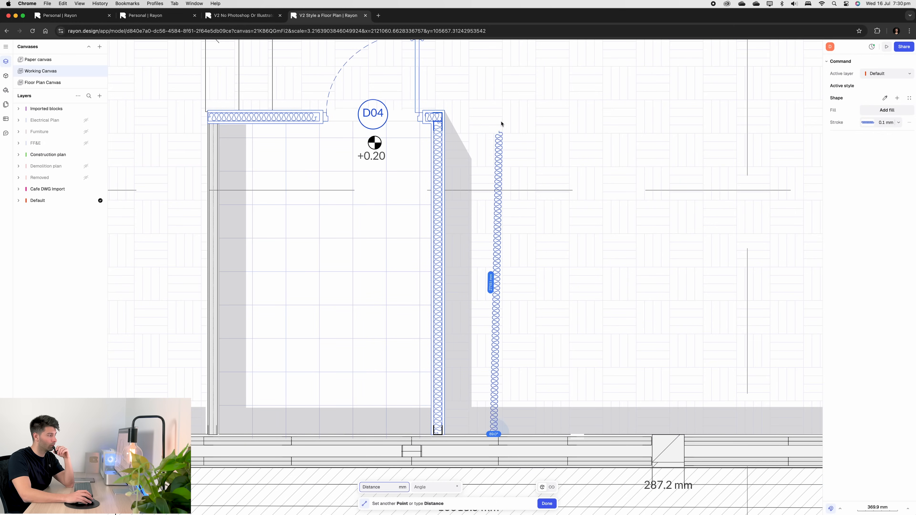
{"action": "left_click", "coordinate": [493, 122]}
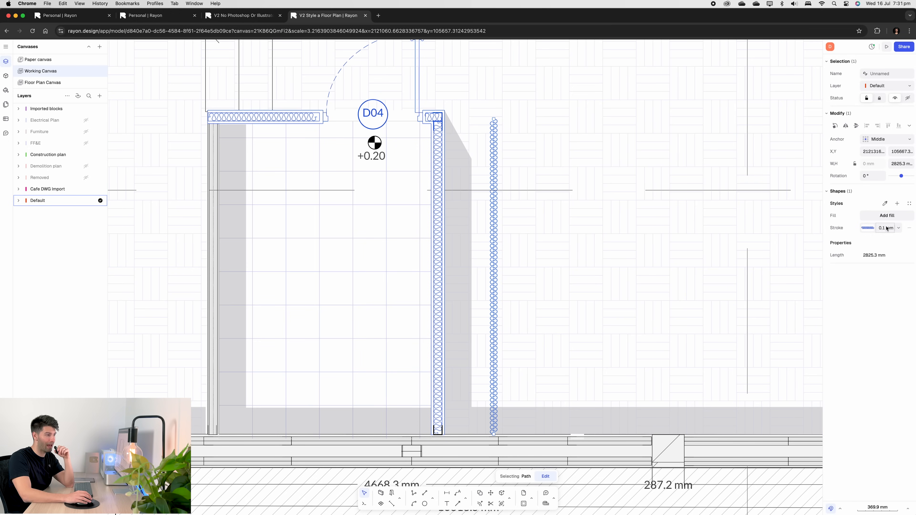
- Set the new line's stroke dash pattern to Batting
{"action": "left_click", "coordinate": [872, 228]}
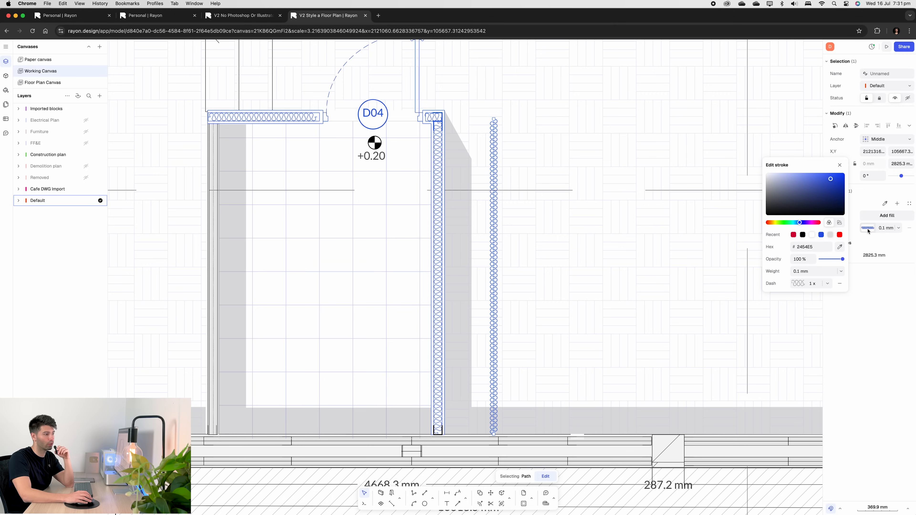
{"action": "left_click", "coordinate": [798, 283]}
{"action": "scroll", "coordinate": [818, 245], "scroll_direction": "down", "scroll_amount": 10}
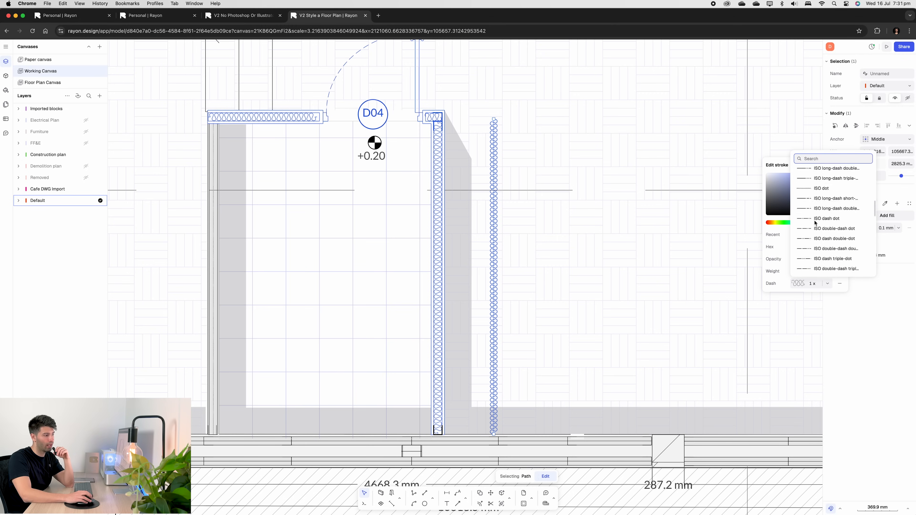
{"action": "scroll", "coordinate": [823, 236], "scroll_direction": "up", "scroll_amount": 3}
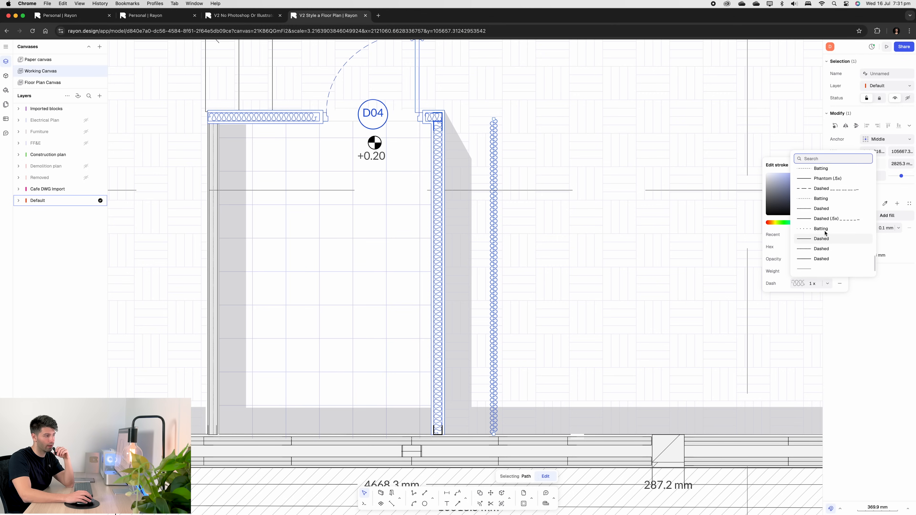
{"action": "type", "text": "bat"}
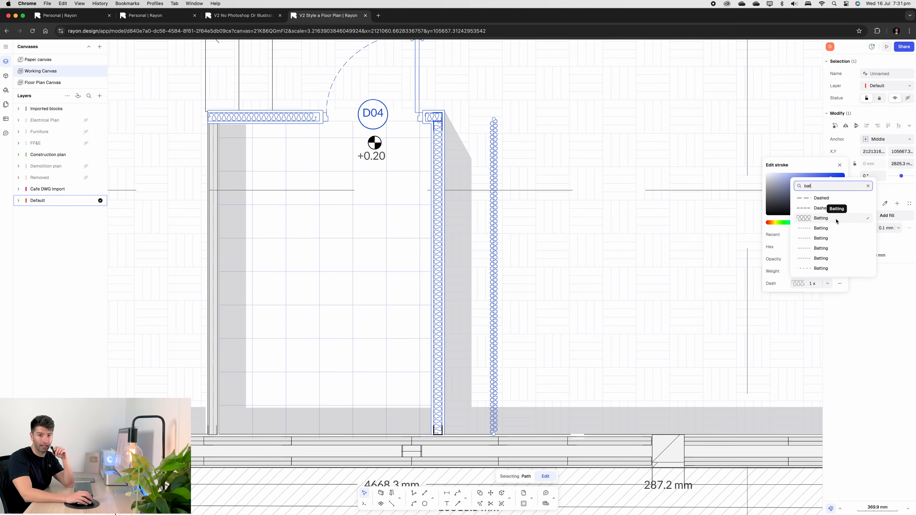
{"action": "left_click", "coordinate": [836, 219]}
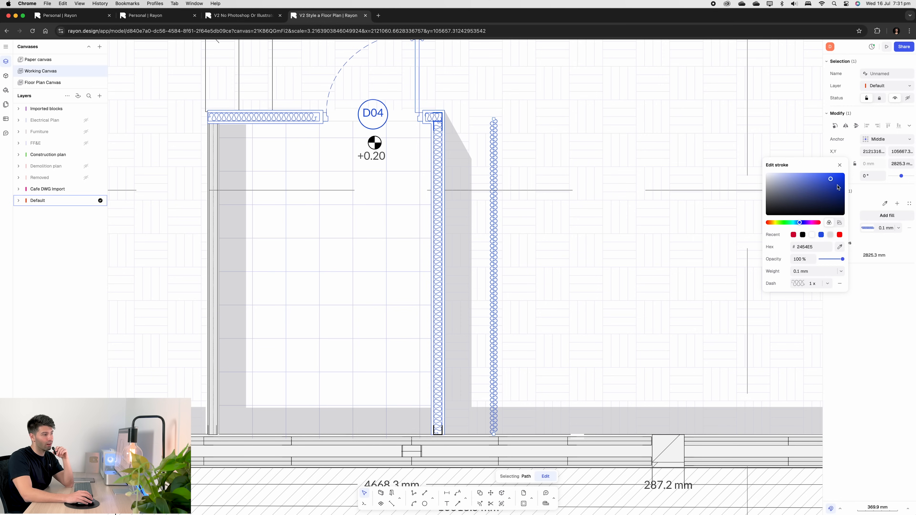
{"action": "left_click", "coordinate": [839, 165]}
- Try a 0.5 mm stroke weight on the batting line, then reset it to 0.1 mm
{"action": "left_click", "coordinate": [885, 228]}
{"action": "type", "text": "0.5"}
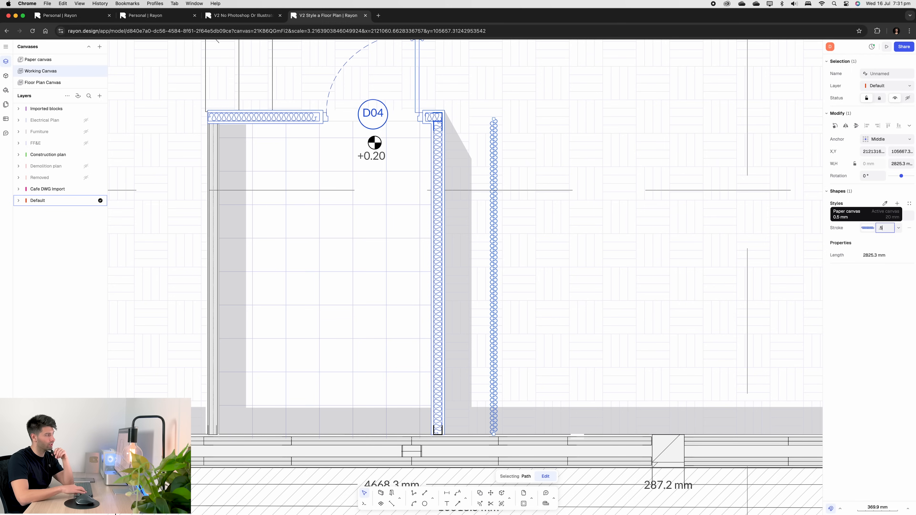
{"action": "key", "text": "Return"}
{"action": "left_click", "coordinate": [885, 228]}
{"action": "type", "text": "0.1"}
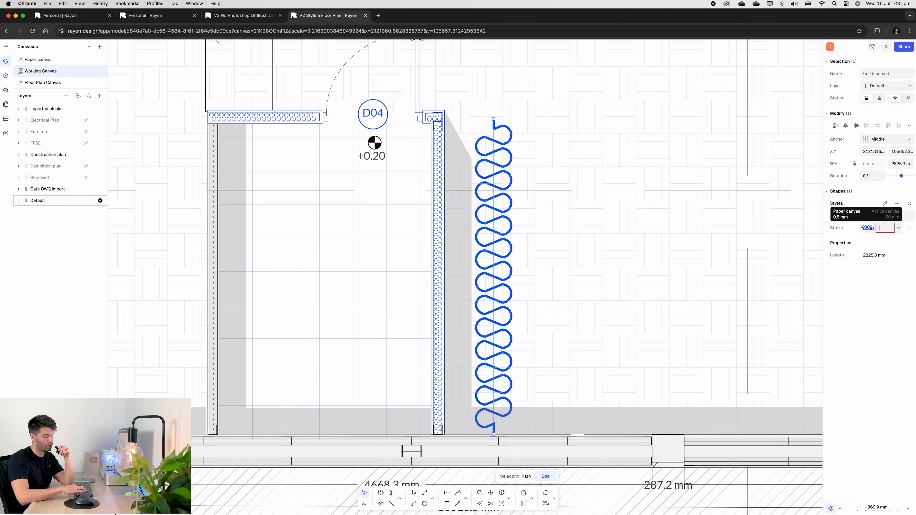
{"action": "key", "text": "Return"}
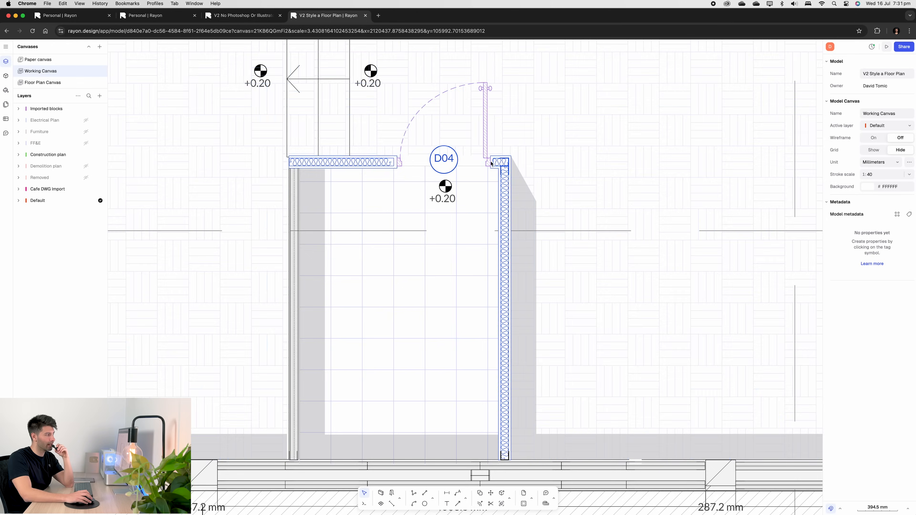
- Search the block library for door and place a Door EU 60 block on the wall right of D04
{"action": "scroll", "coordinate": [491, 163], "scroll_direction": "up", "scroll_amount": 5}
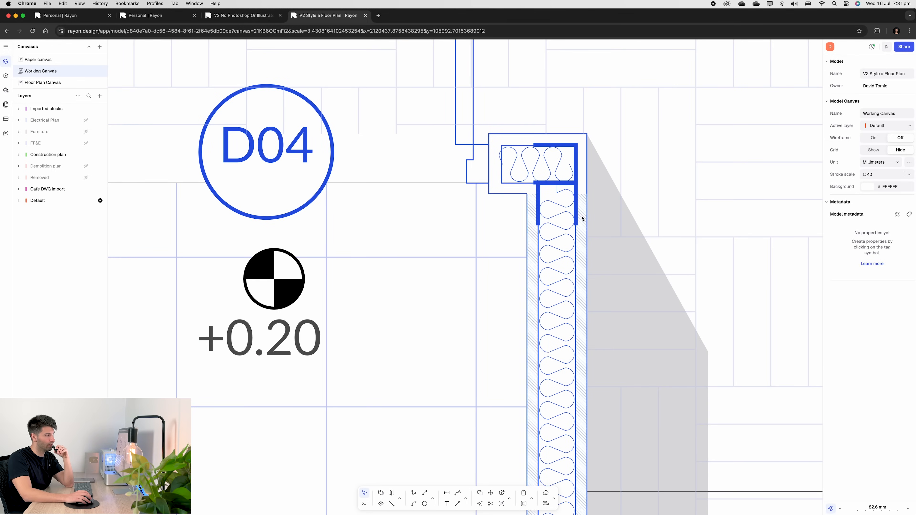
{"action": "scroll", "coordinate": [530, 217], "scroll_direction": "down", "scroll_amount": 4}
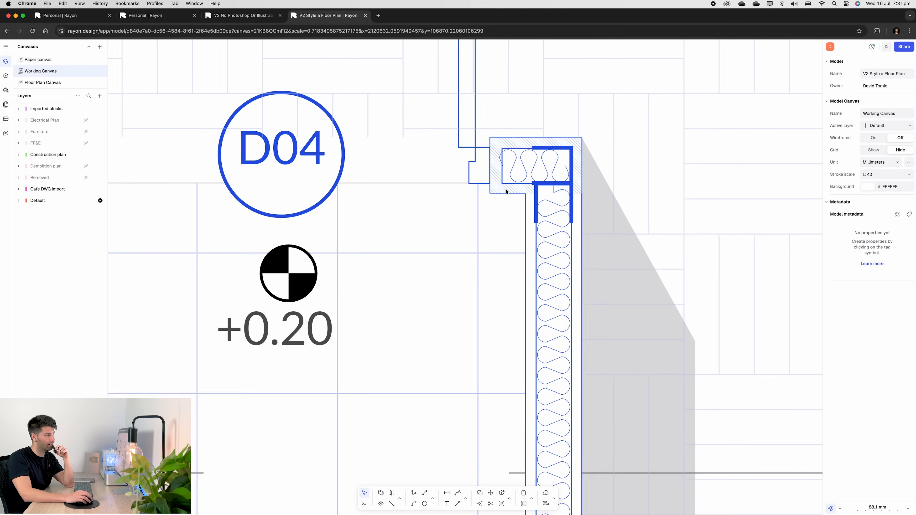
{"action": "scroll", "coordinate": [525, 180], "scroll_direction": "down", "scroll_amount": 3}
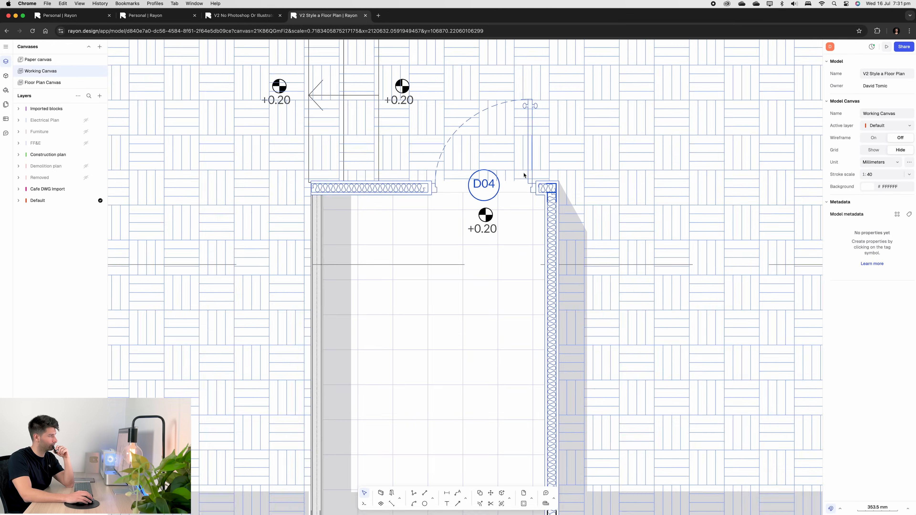
{"action": "left_click", "coordinate": [5, 76]}
{"action": "left_click", "coordinate": [55, 64]}
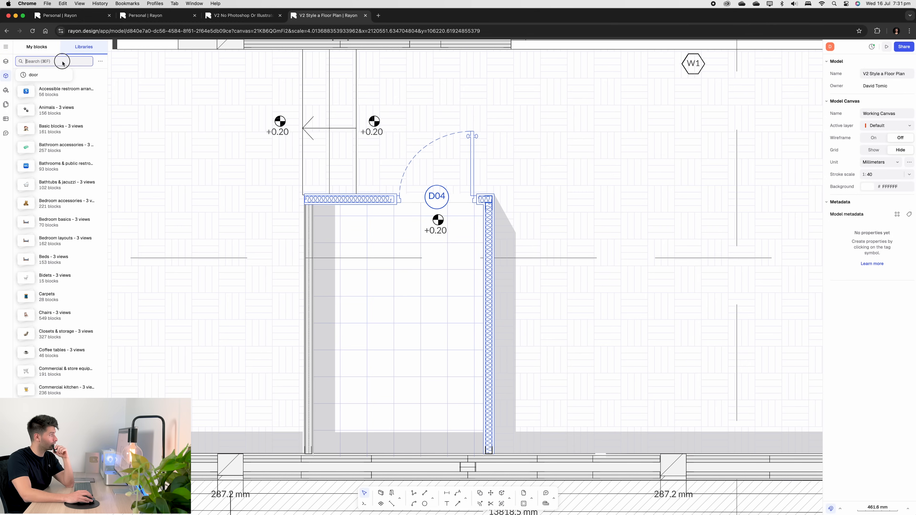
{"action": "type", "text": "door"}
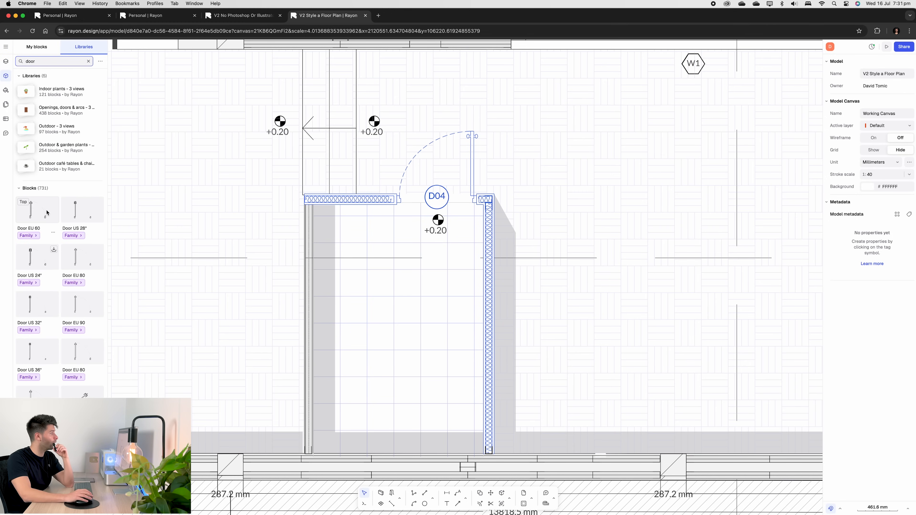
{"action": "left_click", "coordinate": [36, 231]}
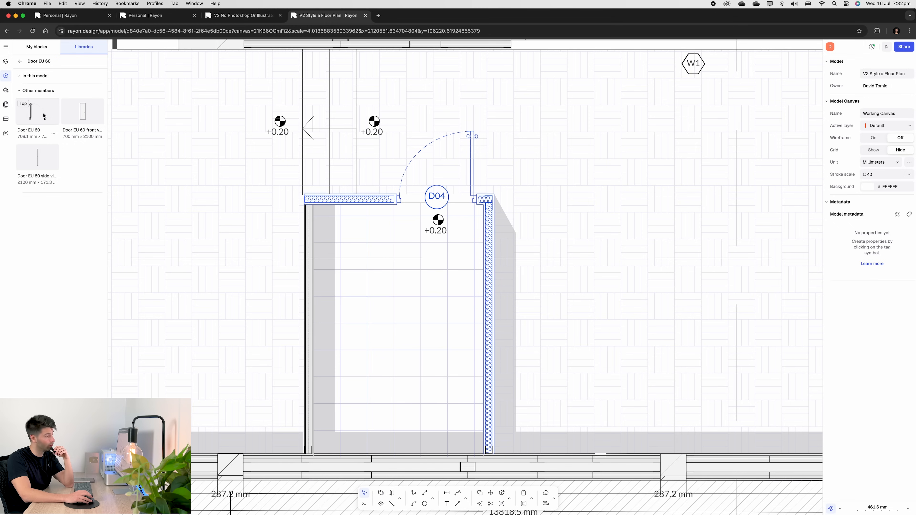
{"action": "left_click_drag", "start_coordinate": [41, 118], "coordinate": [497, 284]}
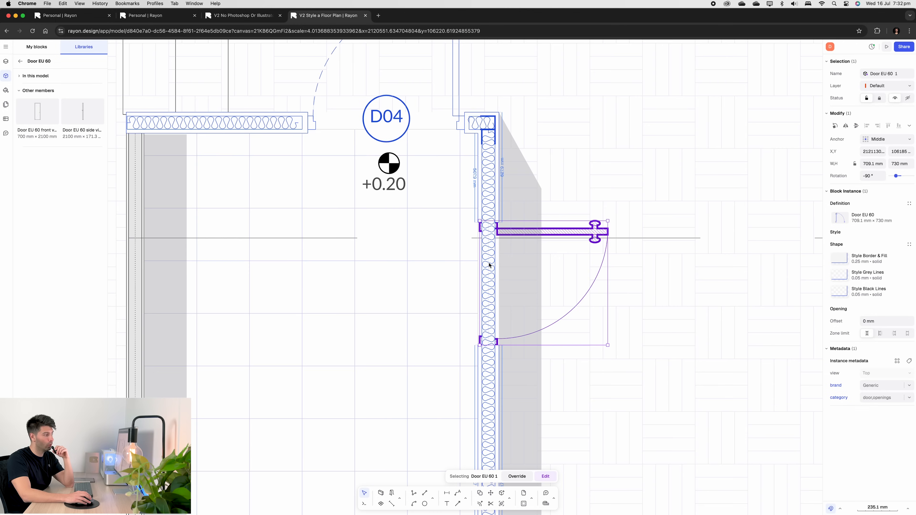
{"action": "left_click", "coordinate": [489, 262]}
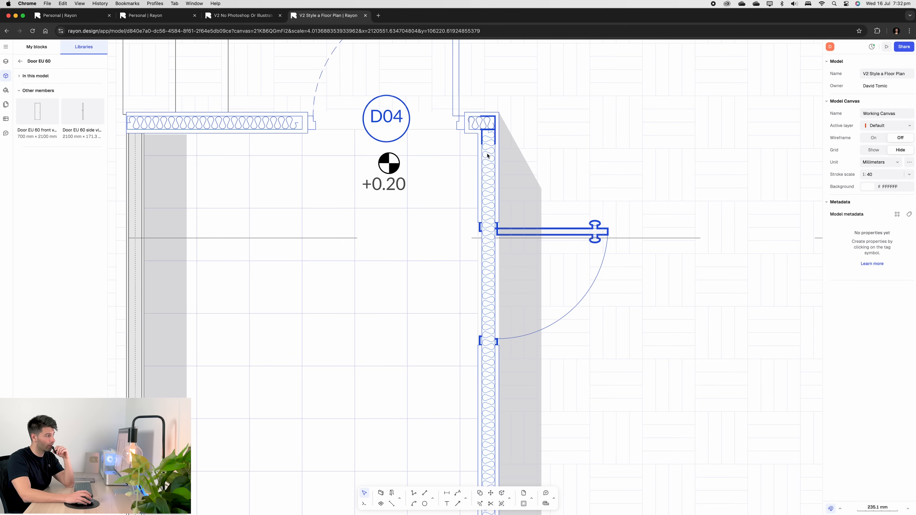
- Shorten the batting line's upper end down to the new door's lower jamb
{"action": "left_click", "coordinate": [490, 134]}
{"action": "left_click_drag", "start_coordinate": [490, 134], "coordinate": [490, 345]}
{"action": "left_click", "coordinate": [486, 190]}
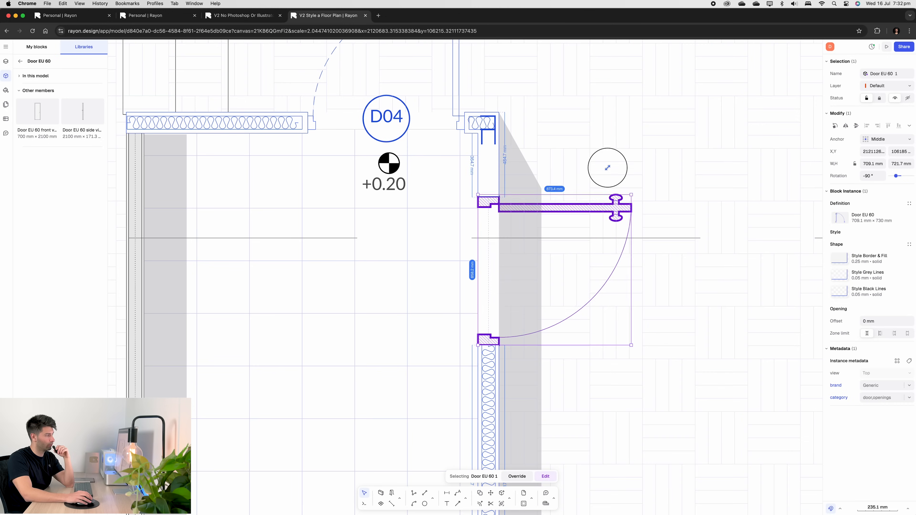
{"action": "left_click_drag", "start_coordinate": [607, 168], "coordinate": [607, 146]}
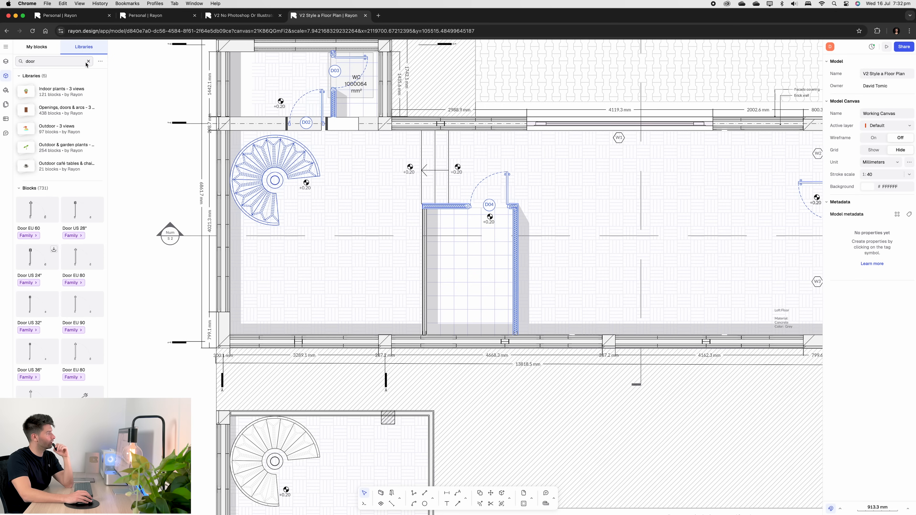
- Clear the library search and toggle the FF&E, Furniture and Electrical Plan layers to preview them
{"action": "left_click", "coordinate": [88, 61]}
{"action": "scroll", "coordinate": [59, 202], "scroll_direction": "down", "scroll_amount": 10}
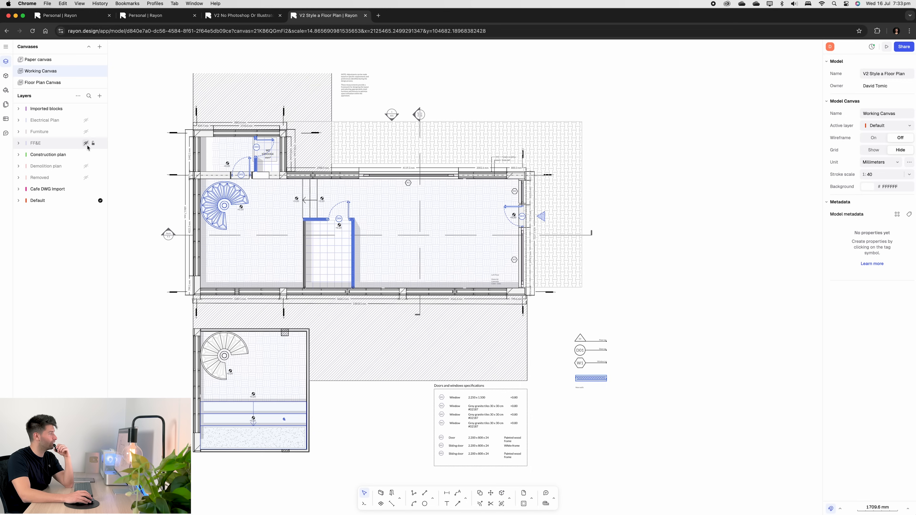
{"action": "left_click", "coordinate": [86, 144]}
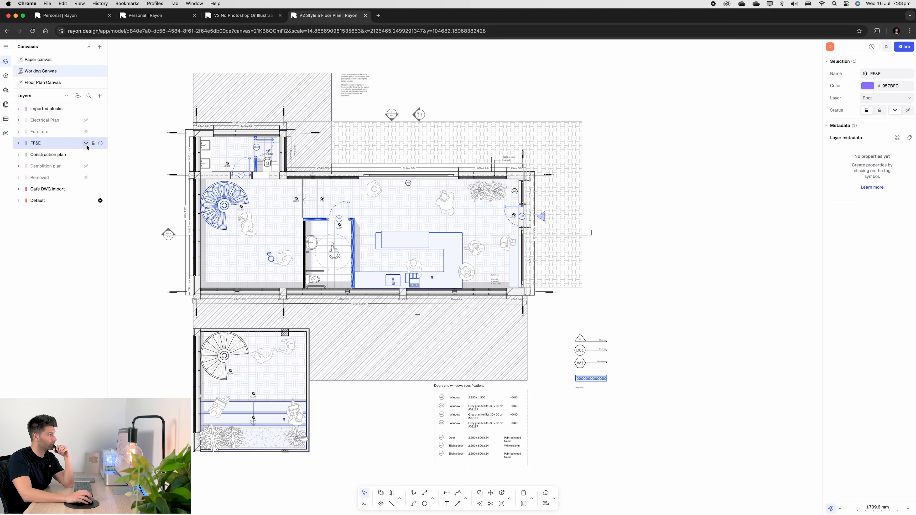
{"action": "left_click", "coordinate": [86, 131]}
{"action": "left_click", "coordinate": [86, 120]}
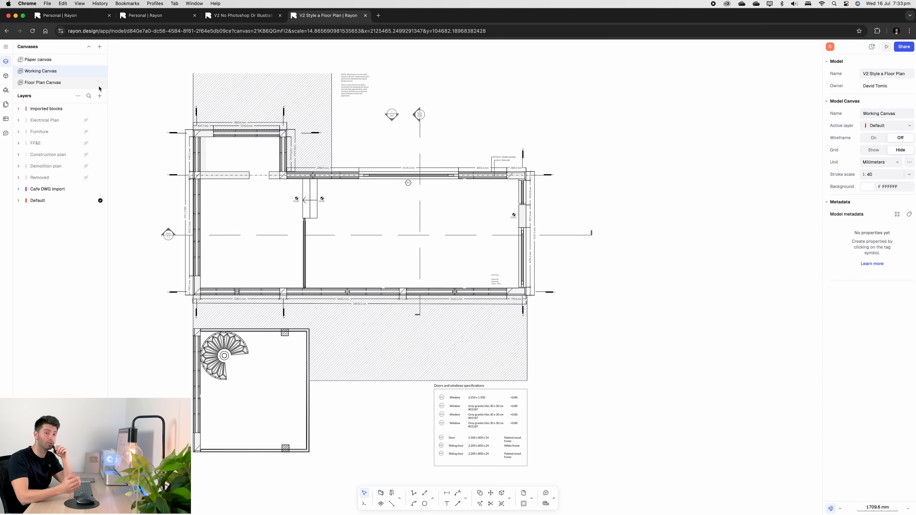
- Browse the Paper canvas and Floor Plan Canvas and view the options for adding a new canvas
{"action": "left_click", "coordinate": [66, 64]}
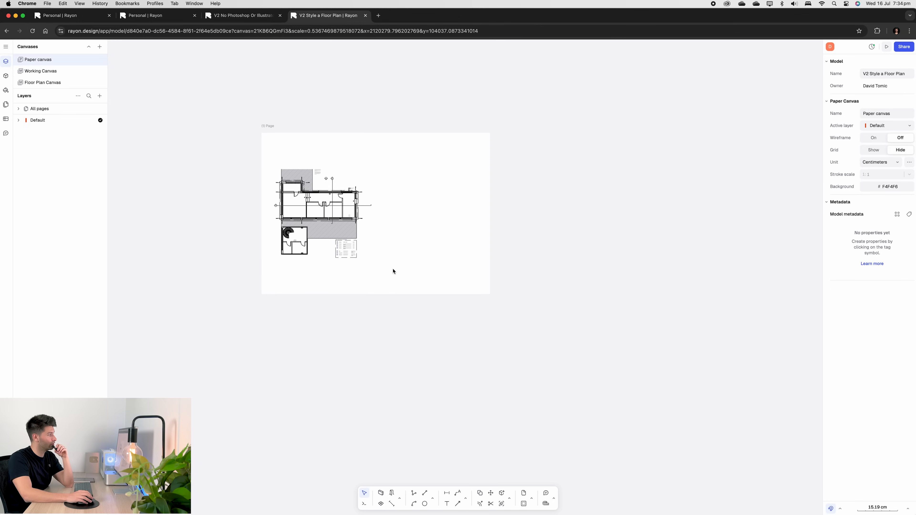
{"action": "scroll", "coordinate": [358, 193], "scroll_direction": "up", "scroll_amount": 2}
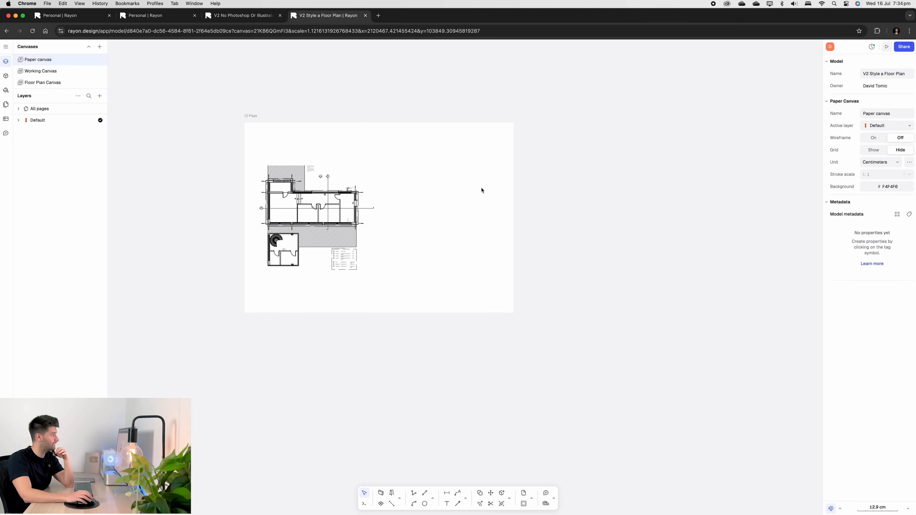
{"action": "left_click", "coordinate": [72, 86]}
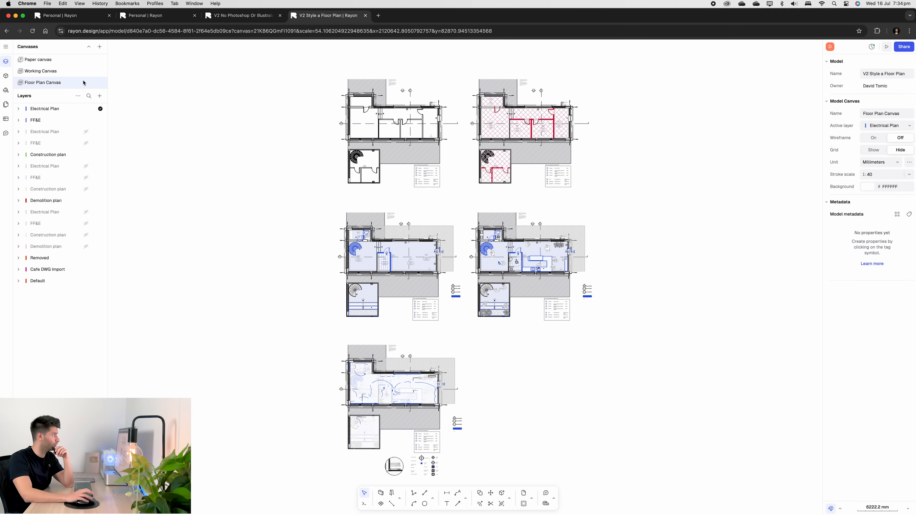
{"action": "left_click", "coordinate": [100, 46]}
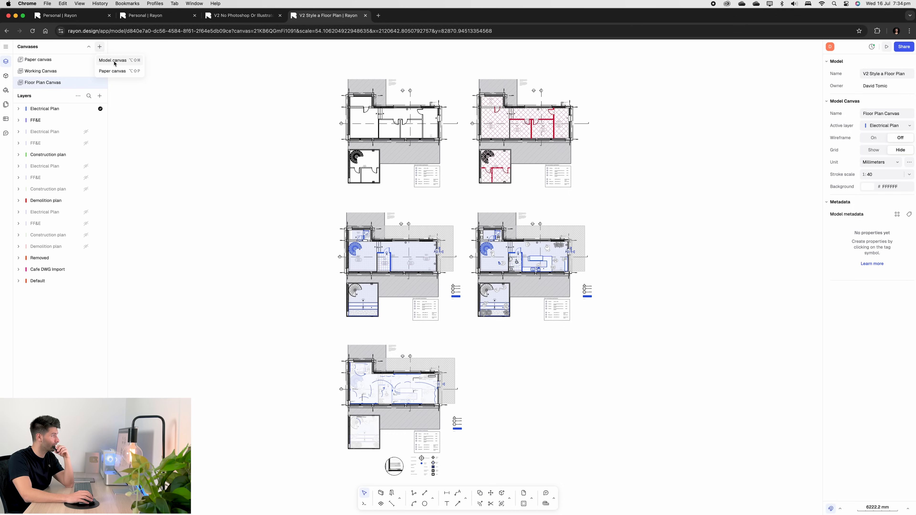
{"action": "left_click", "coordinate": [202, 100]}
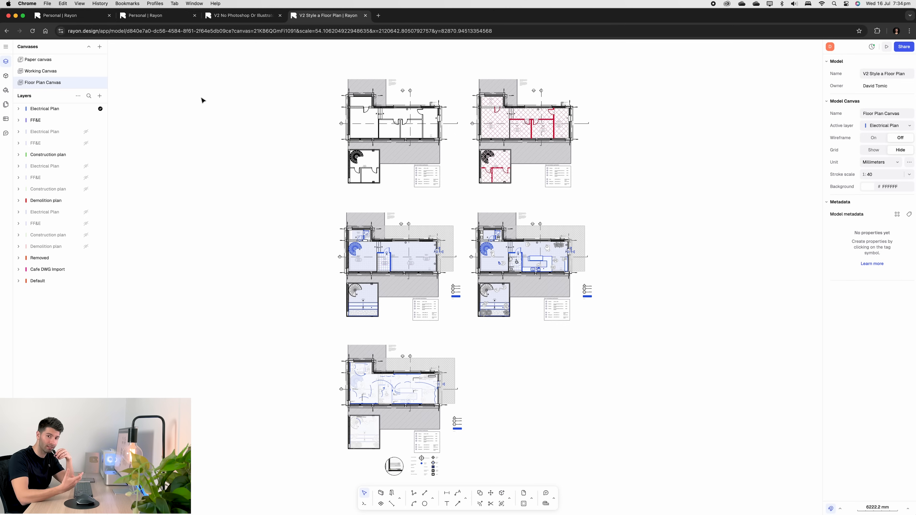
{"action": "left_click", "coordinate": [71, 62]}
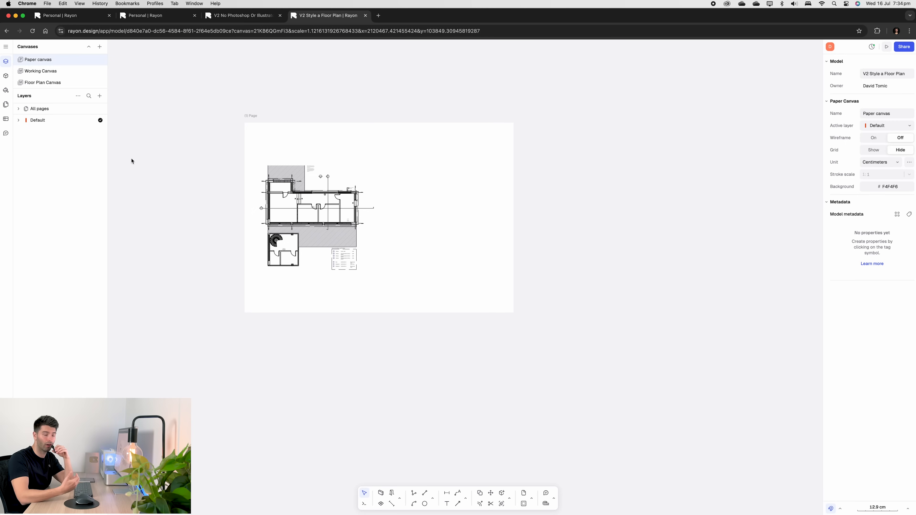
- Select the view on the paper page and switch between the Working Canvas, Floor Plan Canvas and Paper canvas to compare them
{"action": "left_click", "coordinate": [310, 168]}
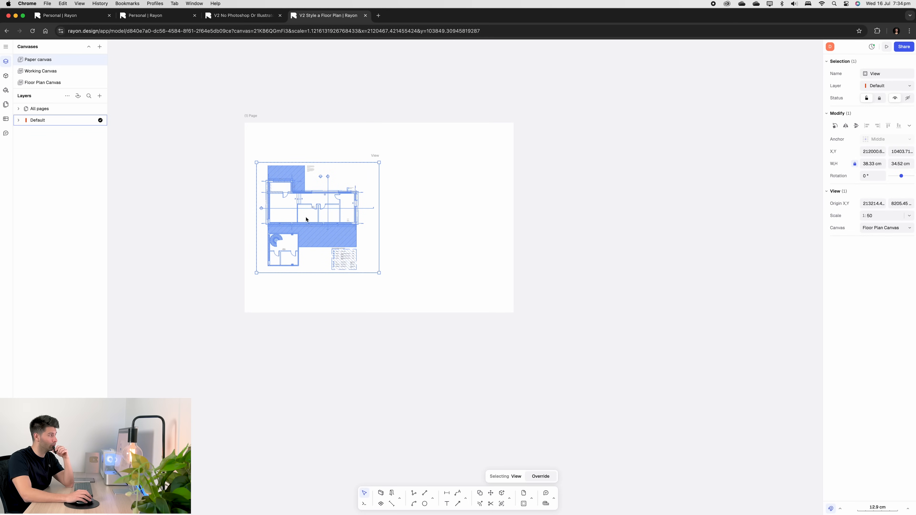
{"action": "left_click", "coordinate": [37, 82]}
{"action": "left_click", "coordinate": [83, 69]}
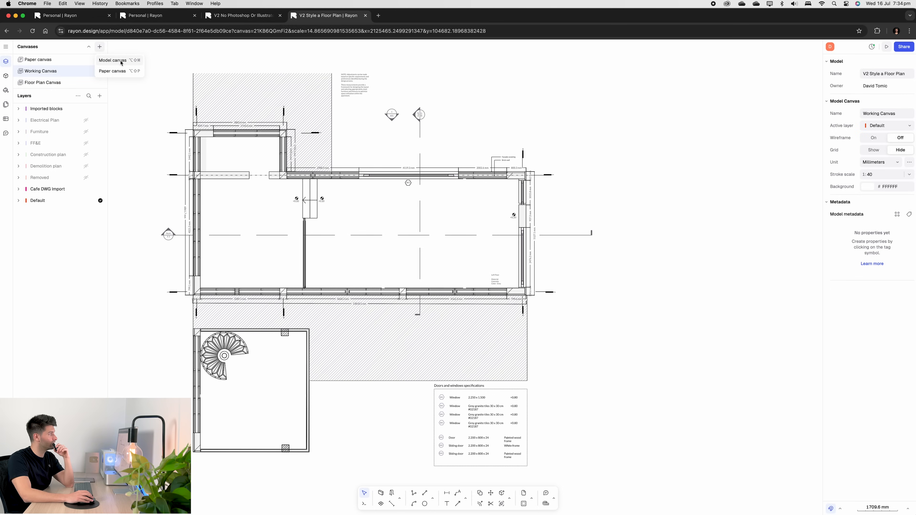
{"action": "left_click", "coordinate": [143, 105]}
{"action": "left_click", "coordinate": [53, 82]}
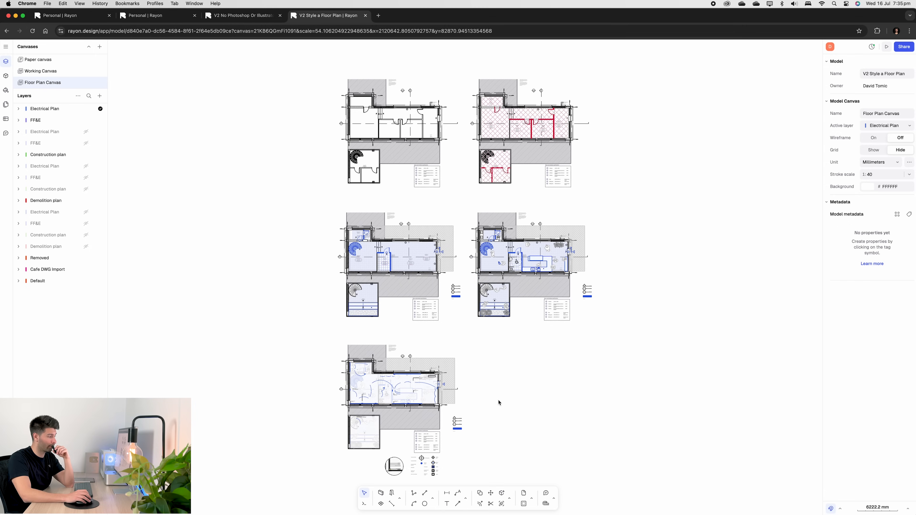
{"action": "left_click", "coordinate": [59, 70]}
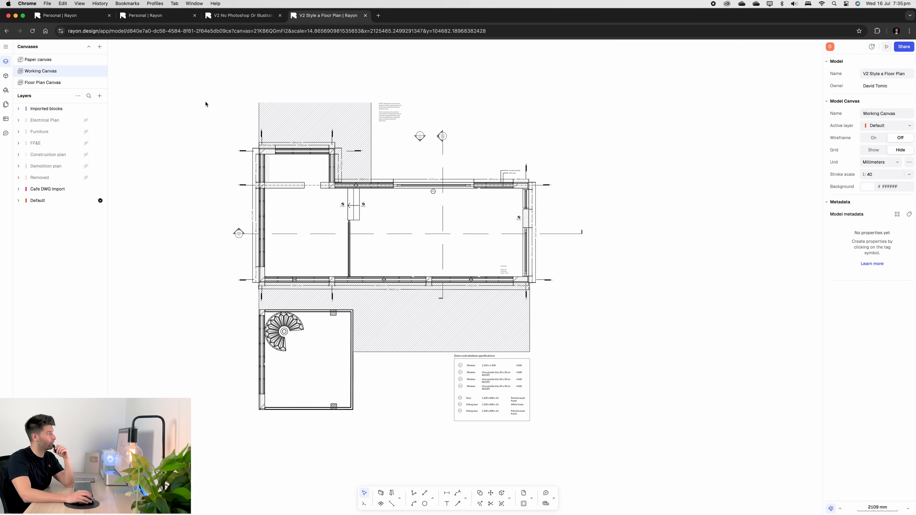
{"action": "left_click_drag", "start_coordinate": [238, 107], "coordinate": [717, 483]}
{"action": "left_click", "coordinate": [193, 231]}
{"action": "left_click", "coordinate": [42, 82]}
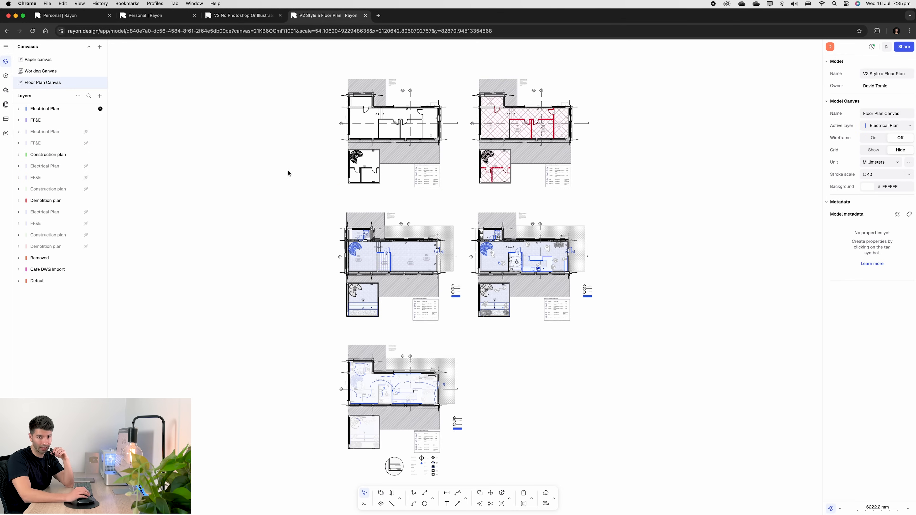
{"action": "left_click", "coordinate": [44, 60]}
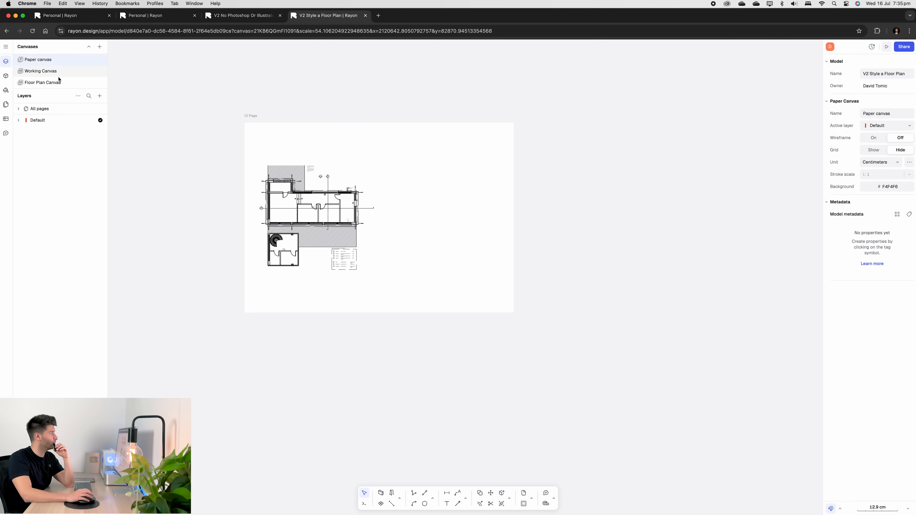
- Add a new view of the Floor Plan Canvas to the paper canvas page
{"action": "left_click", "coordinate": [99, 96]}
{"action": "mouse_move", "coordinate": [124, 131]}
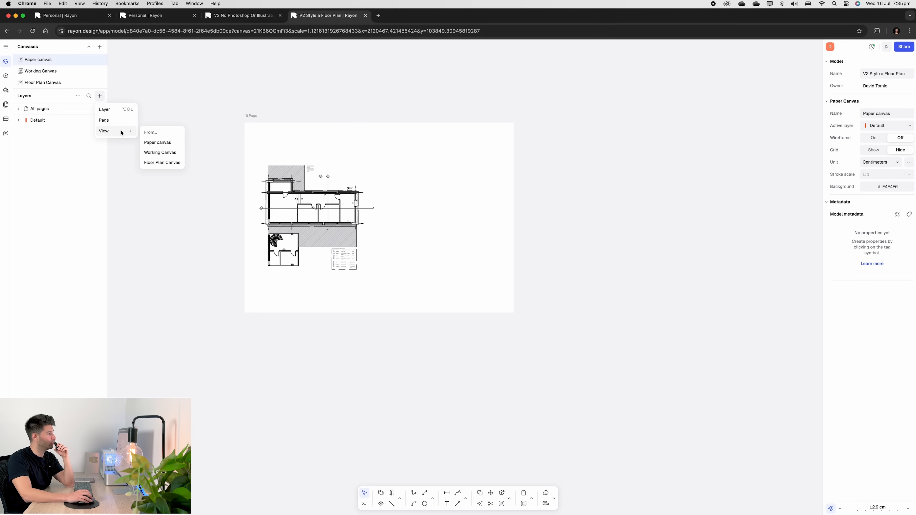
{"action": "left_click", "coordinate": [169, 162]}
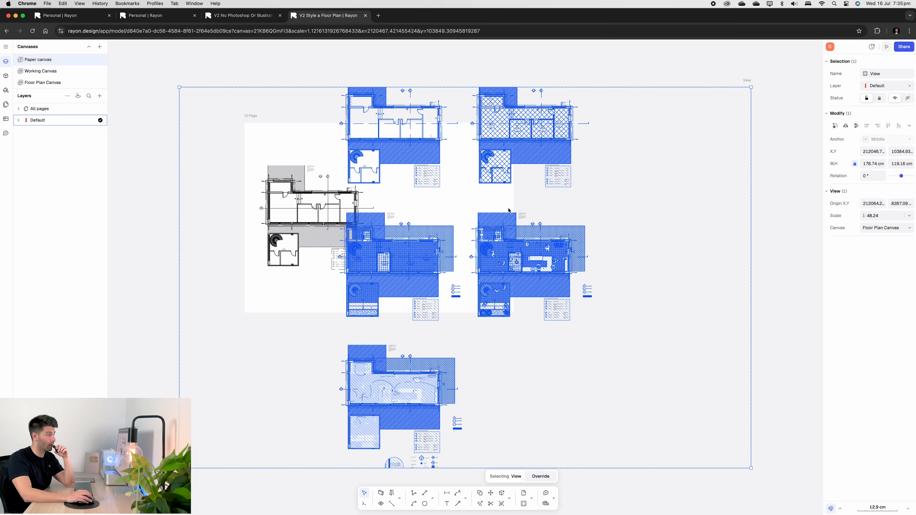
- Crop the new view down to the demolition plan and move it onto the page beside the existing plan
{"action": "left_click_drag", "start_coordinate": [515, 201], "coordinate": [580, 200]}
{"action": "left_click_drag", "start_coordinate": [245, 152], "coordinate": [402, 152]}
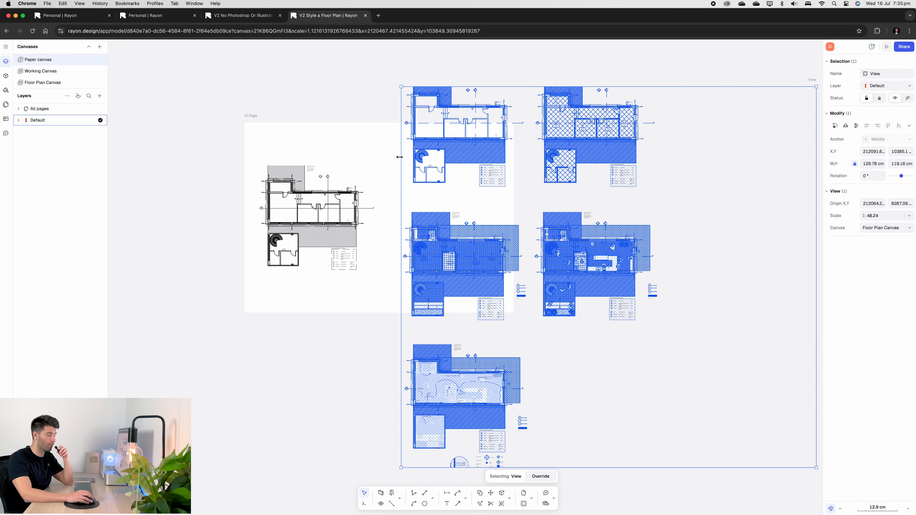
{"action": "left_click", "coordinate": [705, 213]}
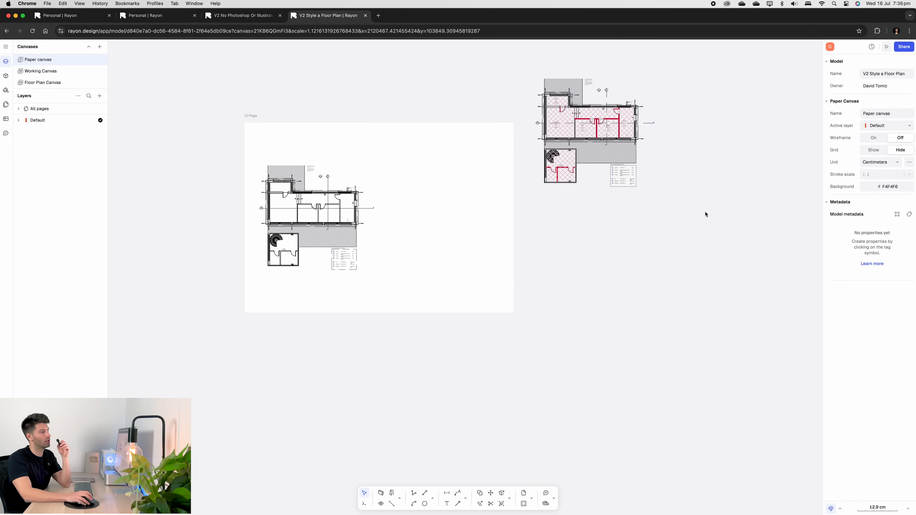
{"action": "left_click_drag", "start_coordinate": [591, 127], "coordinate": [448, 206]}
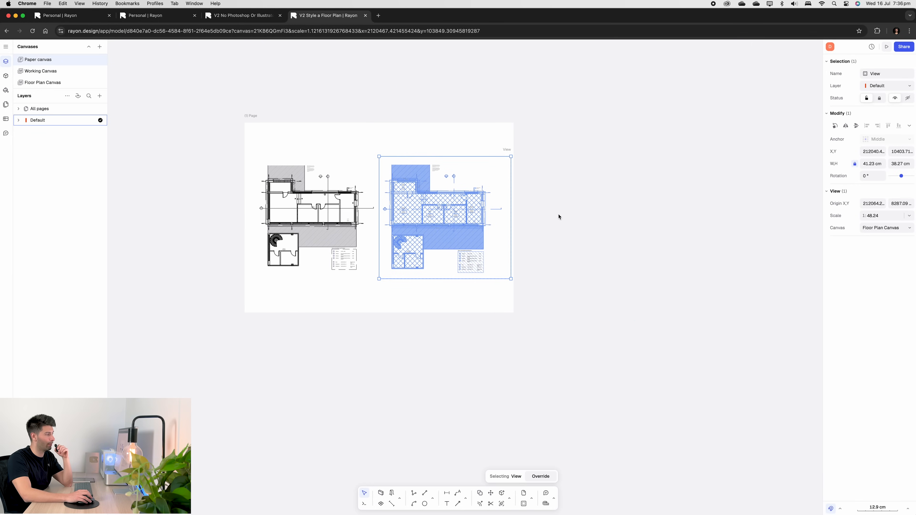
- Zoom in on the page and select it to review its size and format
{"action": "left_click", "coordinate": [577, 252]}
{"action": "scroll", "coordinate": [521, 209], "scroll_direction": "up", "scroll_amount": 3}
{"action": "middle_click_drag", "start_coordinate": [480, 142], "coordinate": [570, 163]}
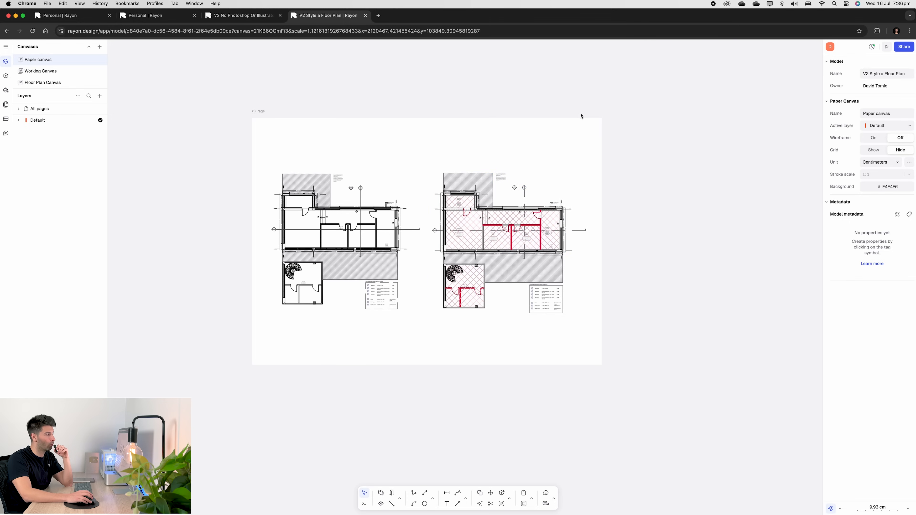
{"action": "left_click", "coordinate": [590, 117]}
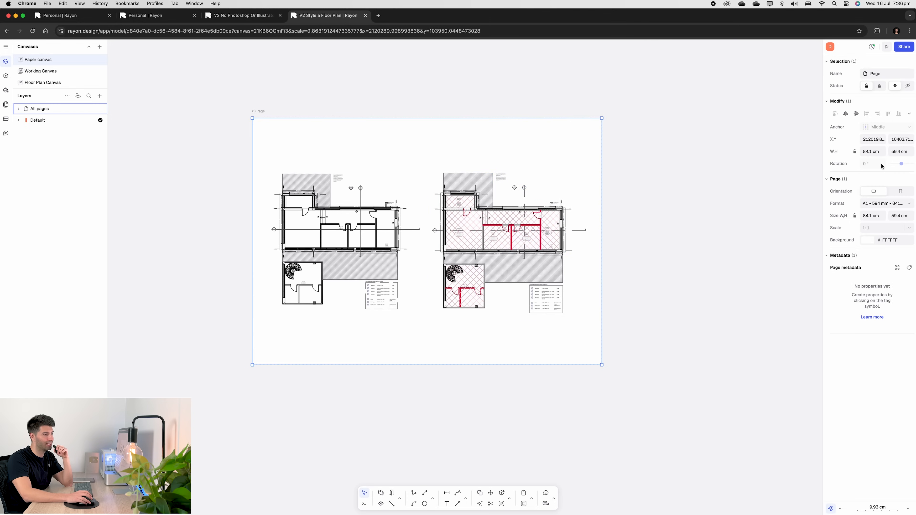
{"action": "left_click", "coordinate": [631, 175]}
{"action": "scroll", "coordinate": [347, 232], "scroll_direction": "up", "scroll_amount": 1}
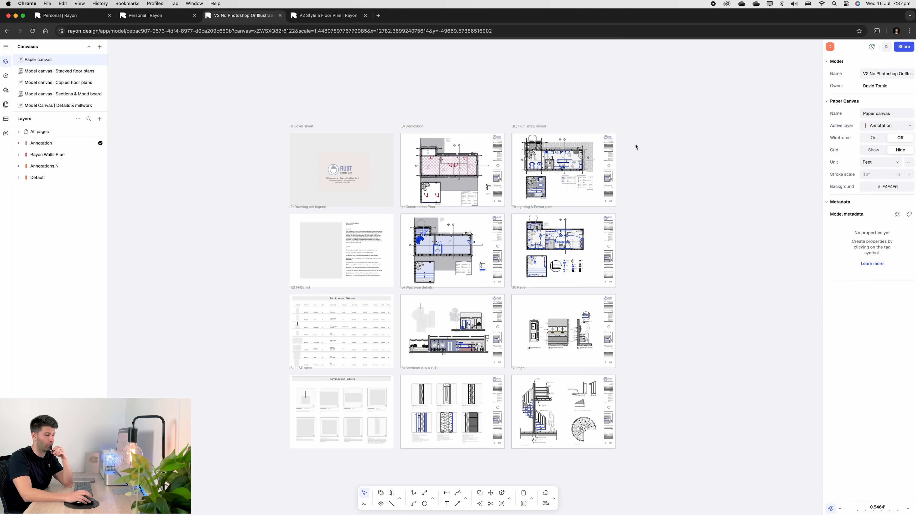
- Open the finished Rust Coffee & Co model in presentation mode from the main menu
{"action": "left_click", "coordinate": [5, 47]}
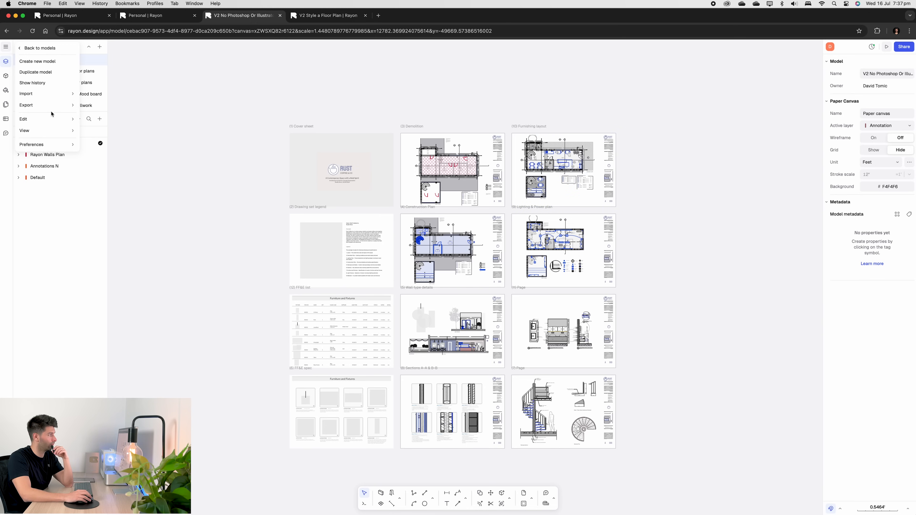
{"action": "mouse_move", "coordinate": [47, 105]}
{"action": "left_click", "coordinate": [276, 102]}
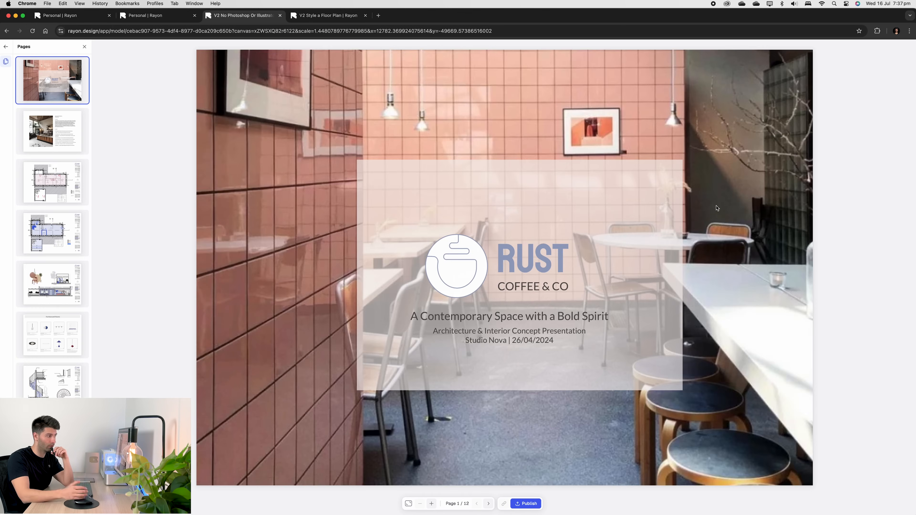
- Page through the presentation sheets from the cover to the lighting and power plan
{"action": "left_click", "coordinate": [488, 503]}
{"action": "left_click", "coordinate": [489, 503]}
{"action": "left_click", "coordinate": [488, 503]}
{"action": "left_click", "coordinate": [488, 503]}
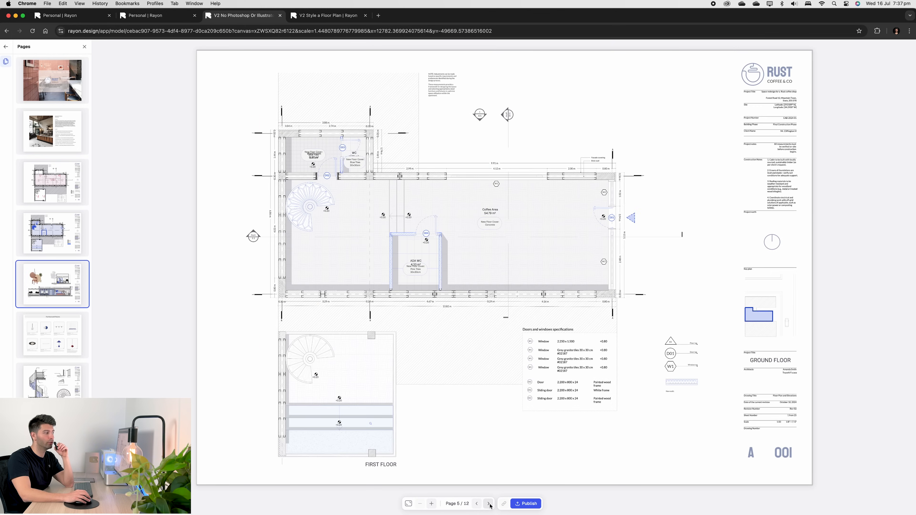
{"action": "left_click", "coordinate": [488, 503]}
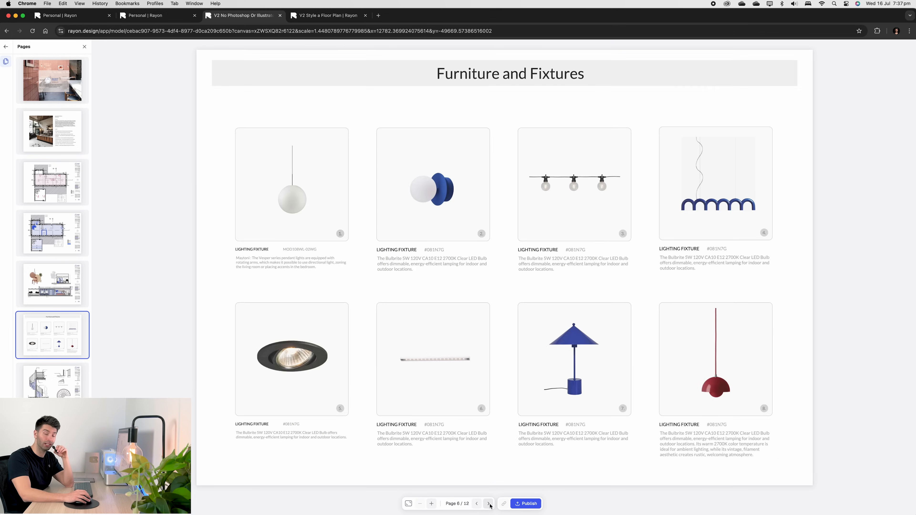
{"action": "left_click", "coordinate": [488, 504]}
{"action": "left_click", "coordinate": [488, 504]}
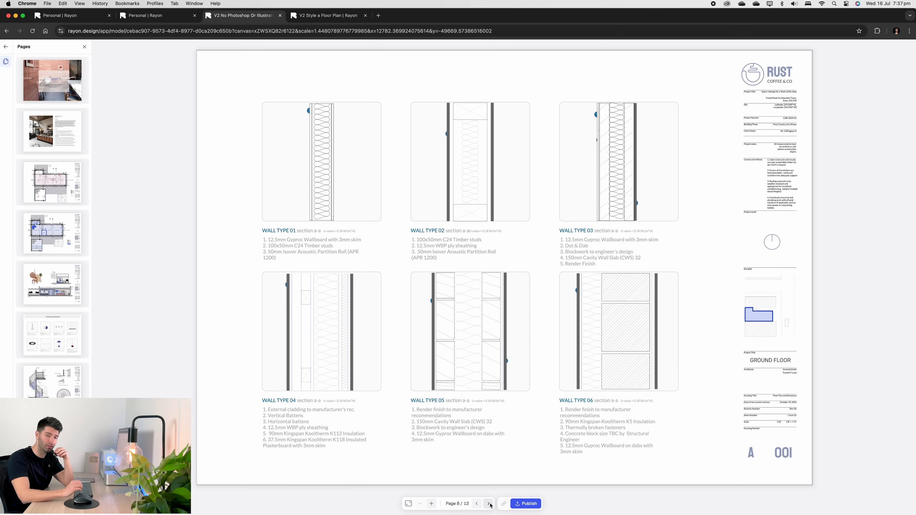
{"action": "left_click", "coordinate": [489, 504]}
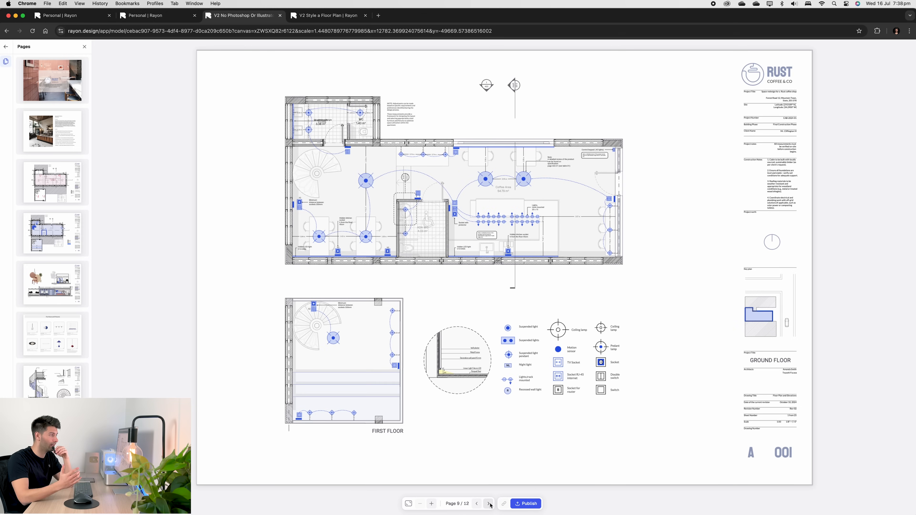